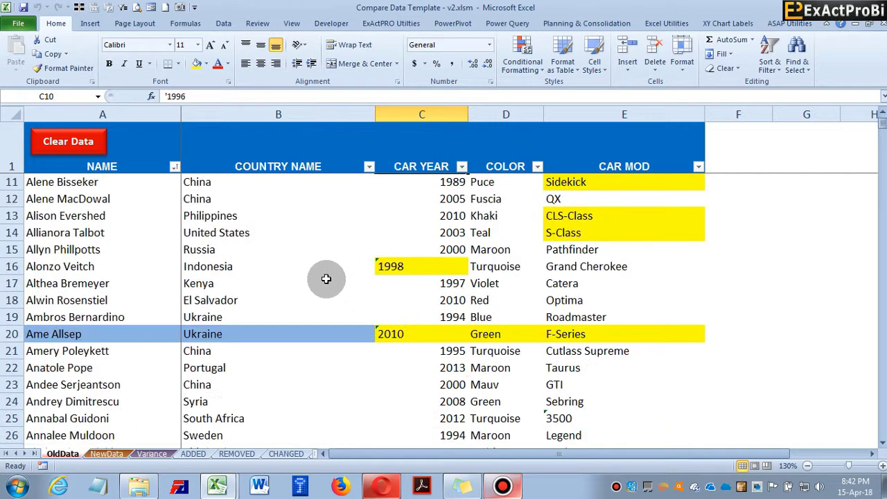
Look over the highlighted CAR YEAR cells C10 and C16 in the OldData sheet
left_click(106, 454)
left_click(77, 454)
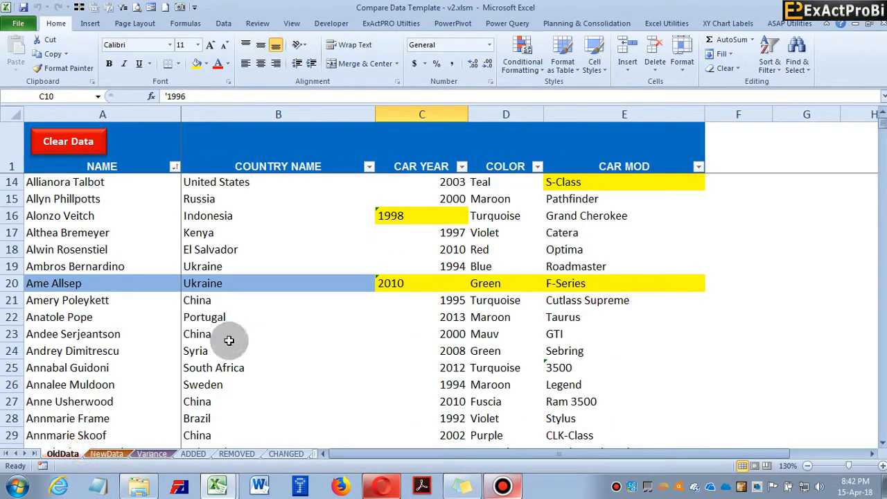
left_click(249, 370)
left_click(390, 219)
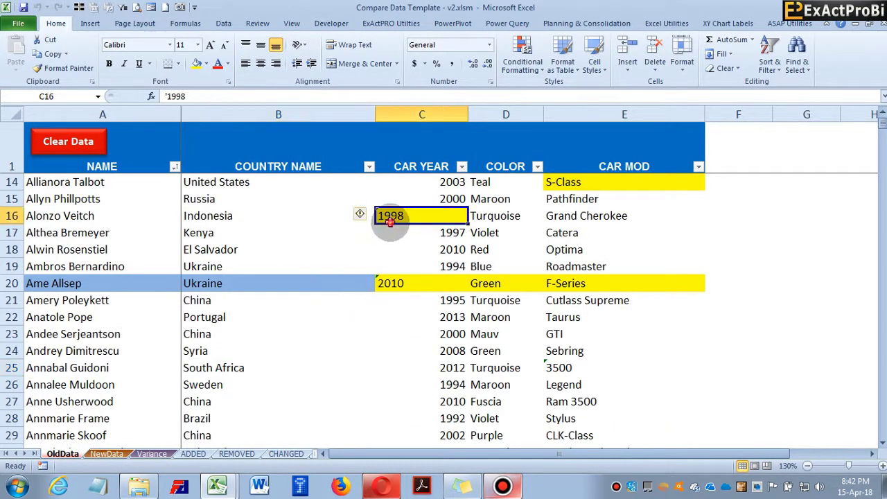
scroll(388, 235, "up", 4)
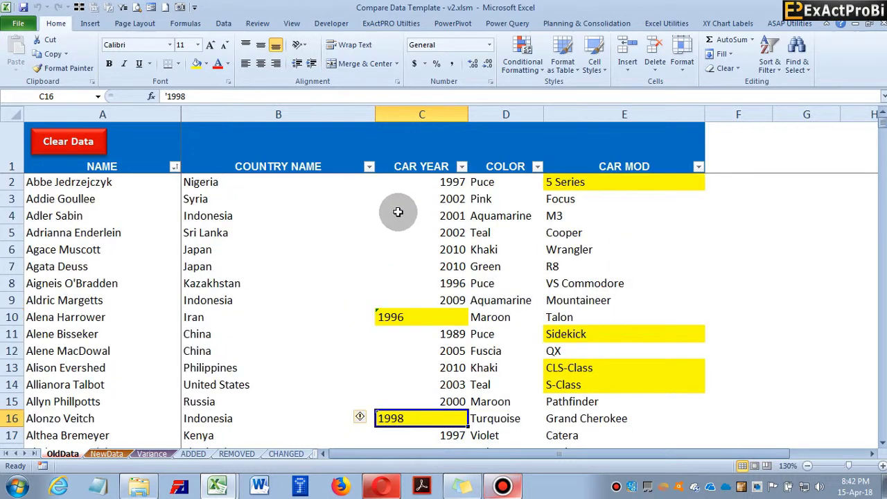
scroll(397, 208, "down", 3)
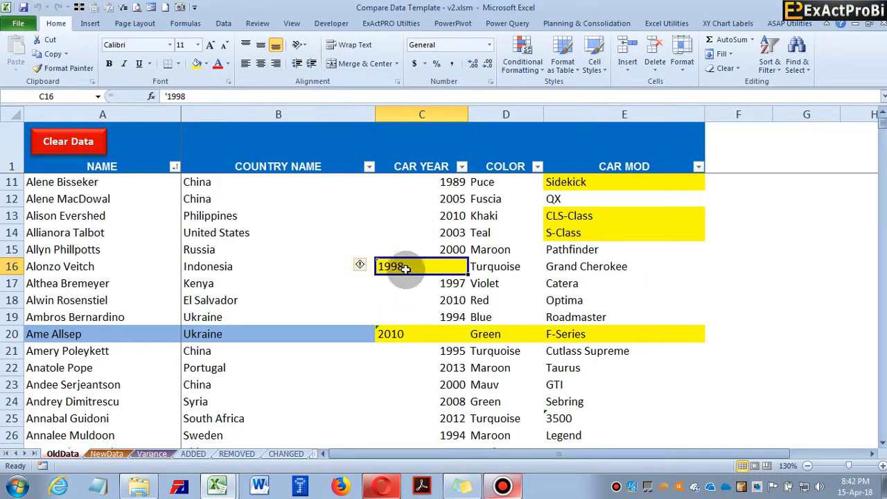
scroll(404, 318, "up", 3)
left_click(404, 318)
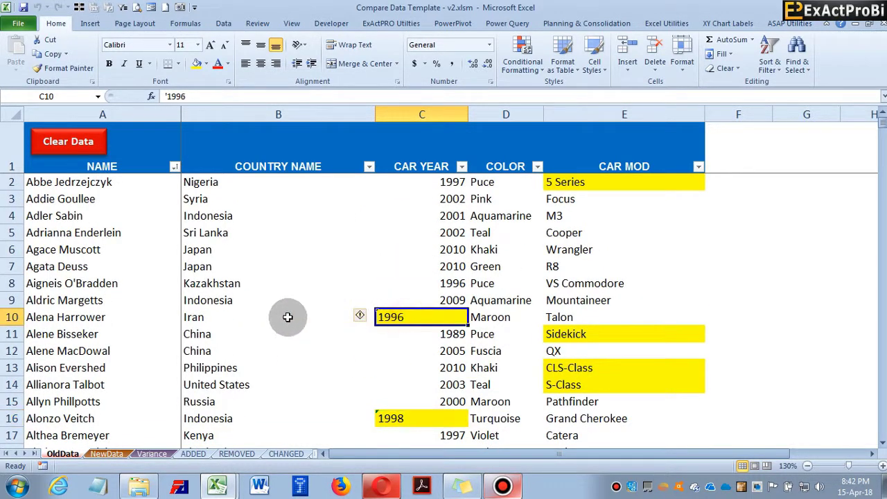
left_click(406, 350)
left_click(397, 319)
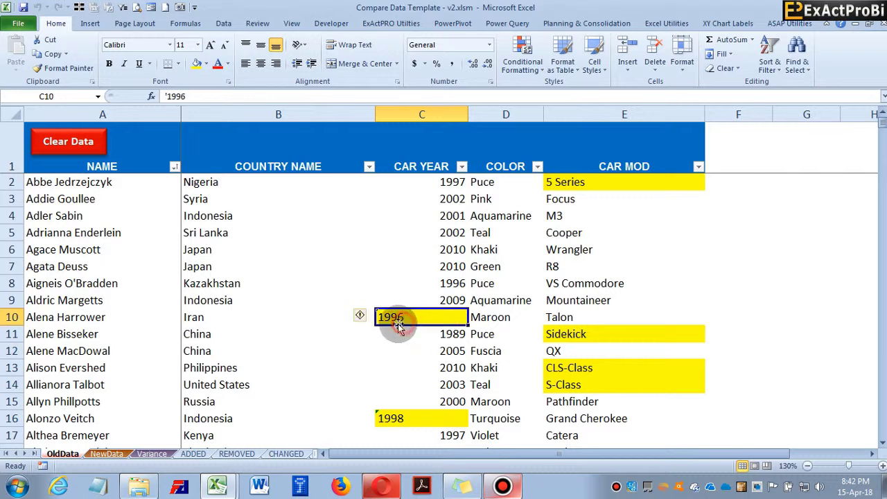
Inspect the stored content of CAR YEAR cell C10 in OldData and compare it with the years above it
left_click(14, 317)
left_click(51, 320)
left_click(228, 323)
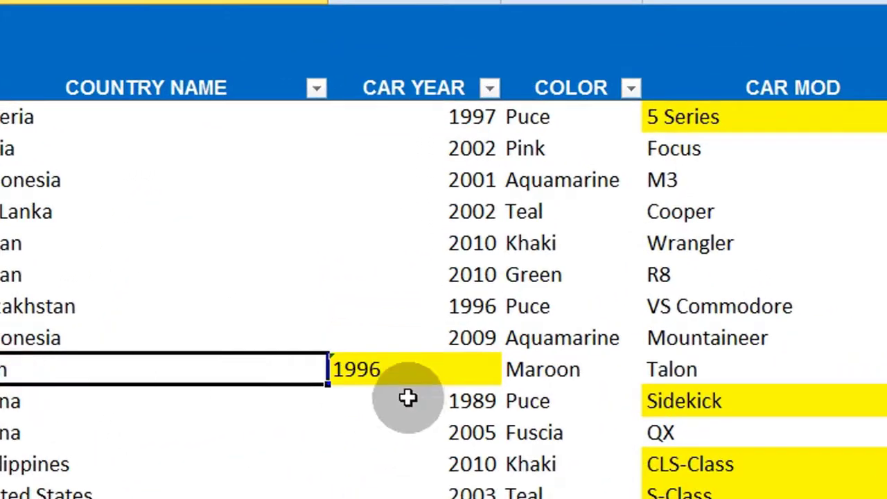
left_click(360, 374)
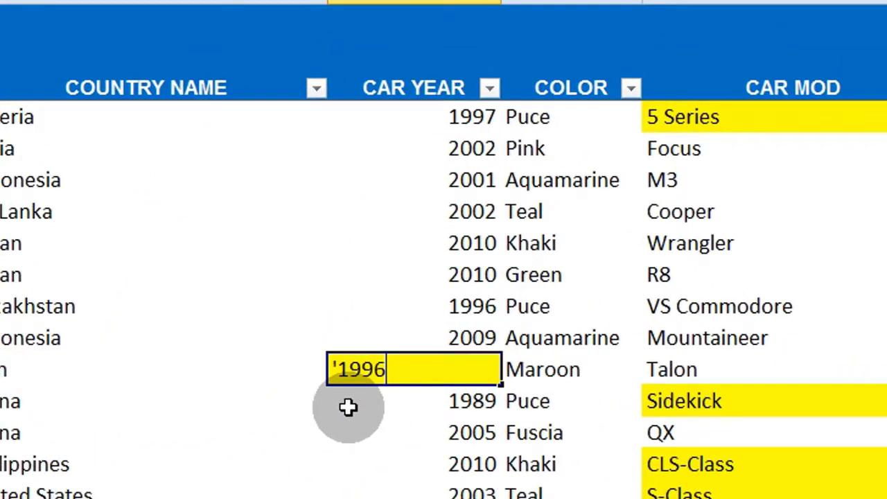
left_click_drag(395, 264, 400, 329)
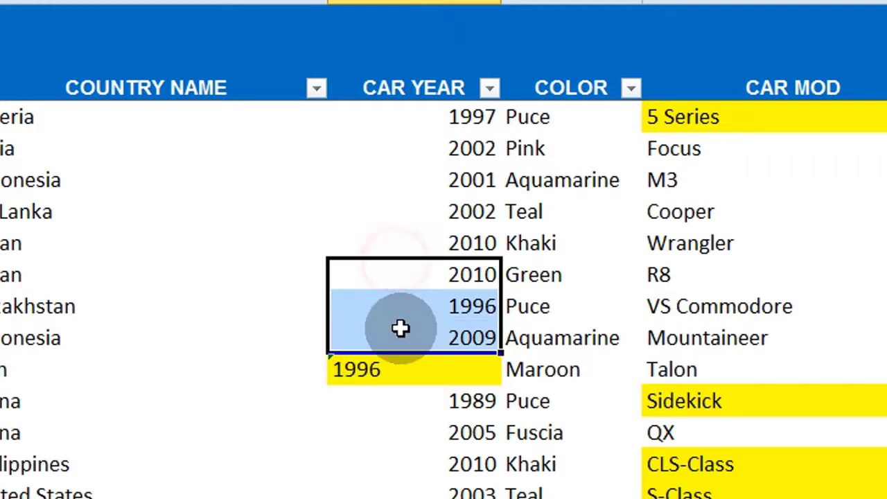
left_click(409, 262)
mouse_move(410, 170)
left_mouse_down()
mouse_move(412, 328)
mouse_move(402, 180)
left_mouse_up()
left_click(396, 373)
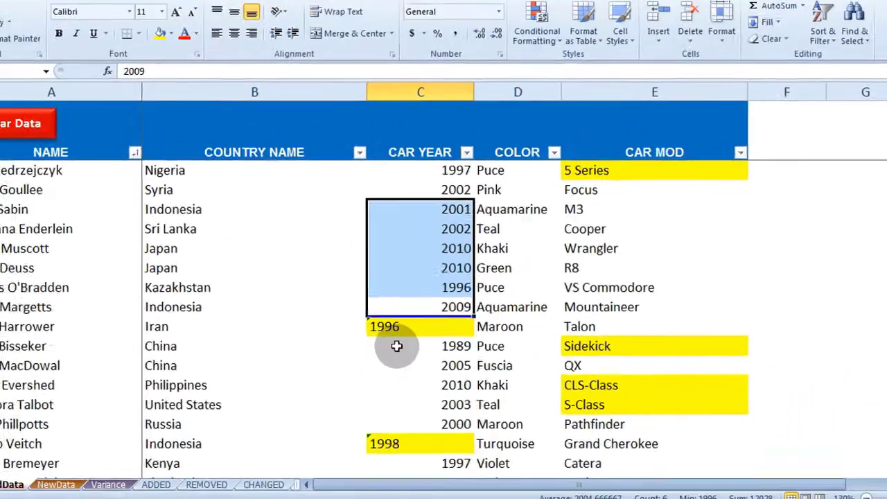
left_click(398, 327)
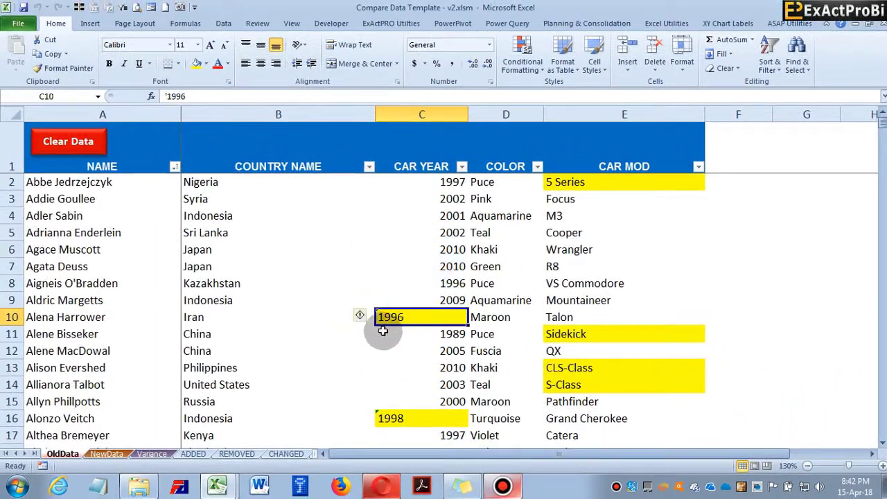
Check the highlighted CAR MOD entries CLS-Class and Sidekick in OldData for trailing spaces
left_click(583, 381)
double_click(591, 368)
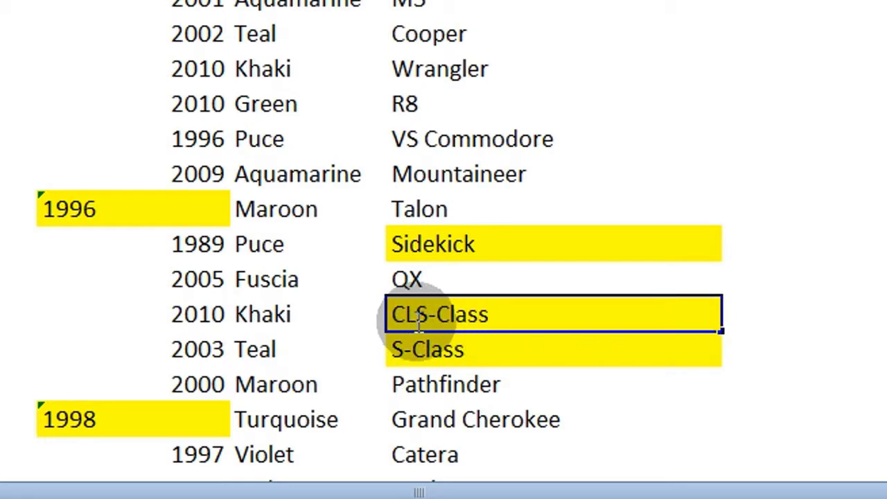
double_click(481, 251)
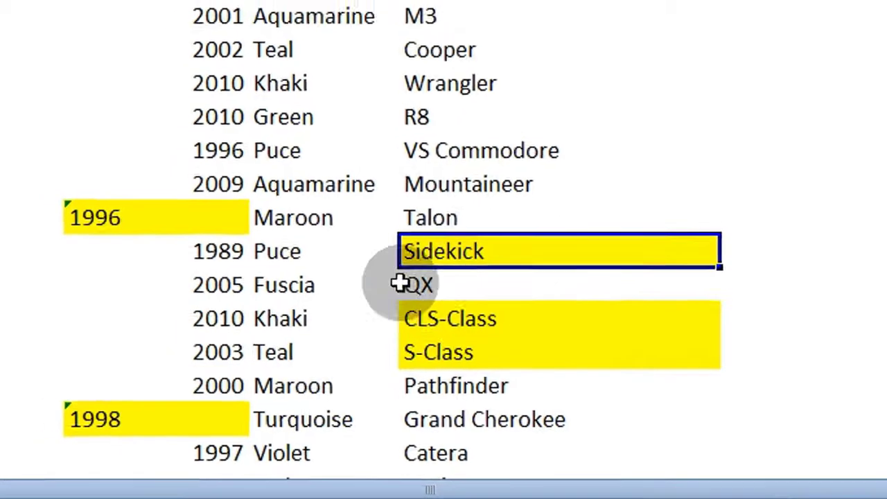
Inspect the stored content of CAR YEAR cell C16 in OldData for a leading apostrophe
scroll(400, 283, "down", 3)
left_click(150, 419)
key("F2")
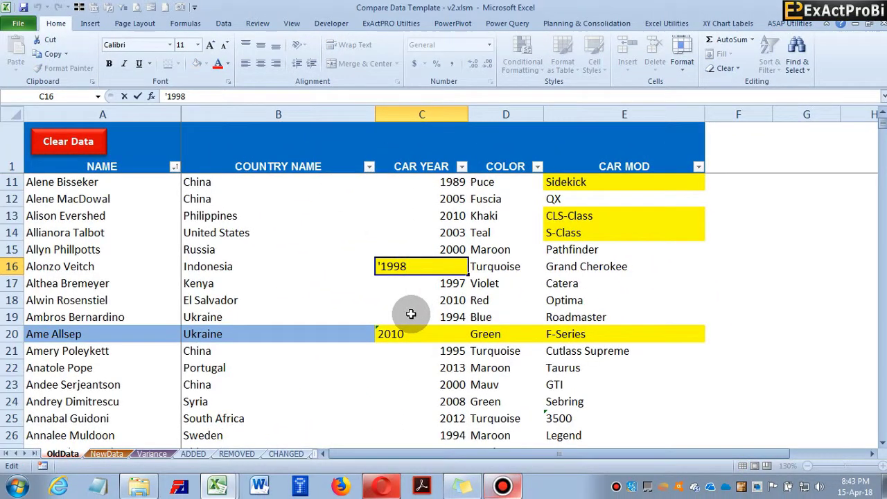
key("Escape")
key("F2")
Check the CAR MOD and COLOR entries of row 20 in OldData for trailing spaces
left_click(277, 333)
left_click(550, 334)
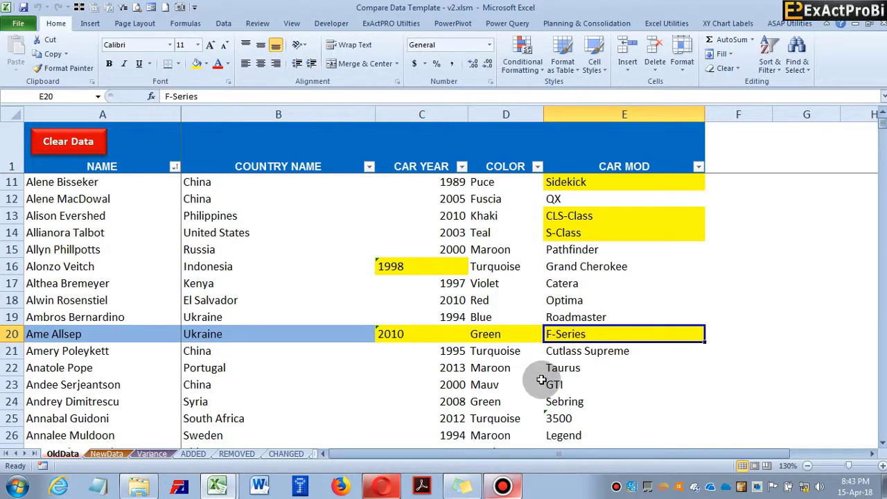
double_click(573, 336)
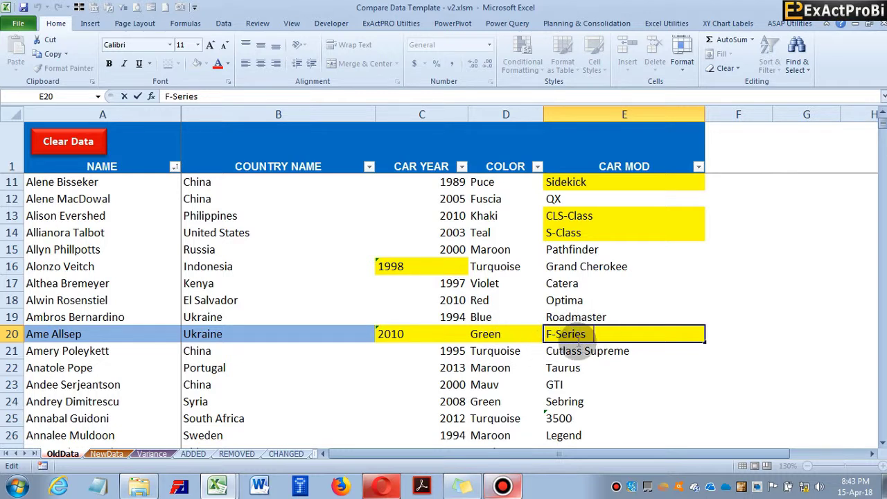
double_click(507, 334)
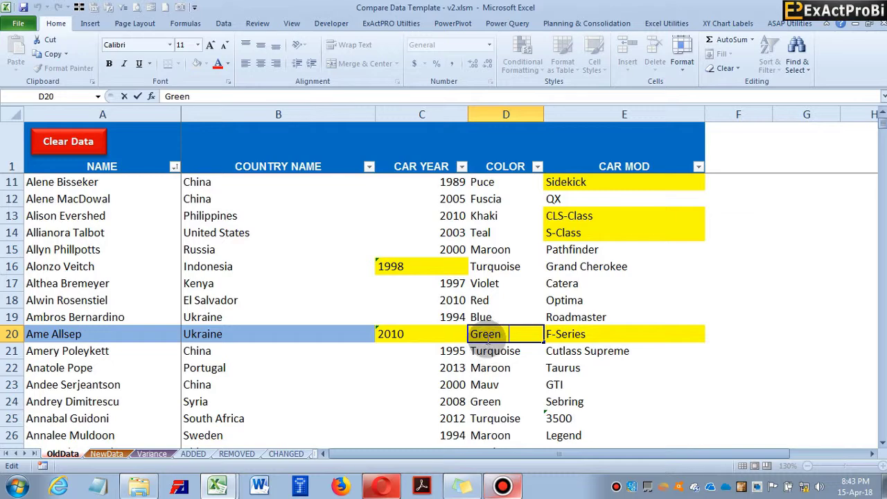
key("Escape")
scroll(493, 356, "down", 4)
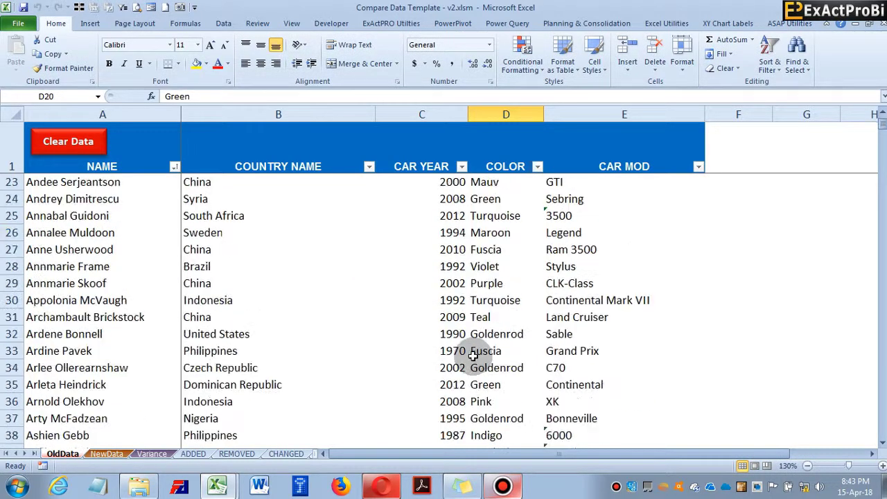
scroll(472, 355, "up", 5)
Inspect the CAR YEAR cell C11 in the NewData sheet for a leading apostrophe and compare it with the years above
left_click(114, 454)
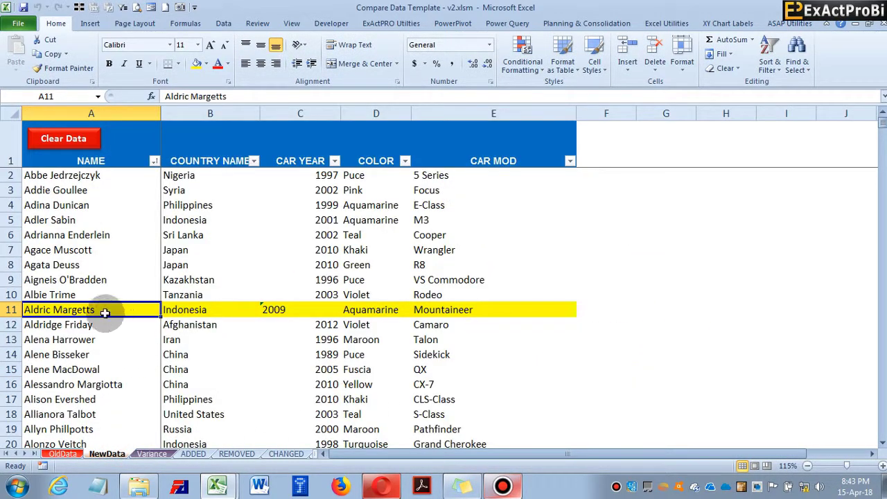
left_click(264, 316)
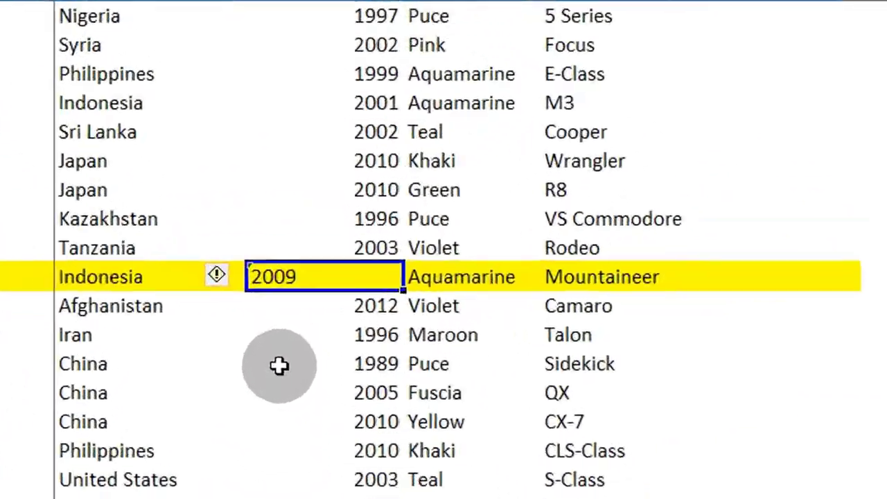
left_click_drag(315, 69, 332, 216)
left_click(300, 274)
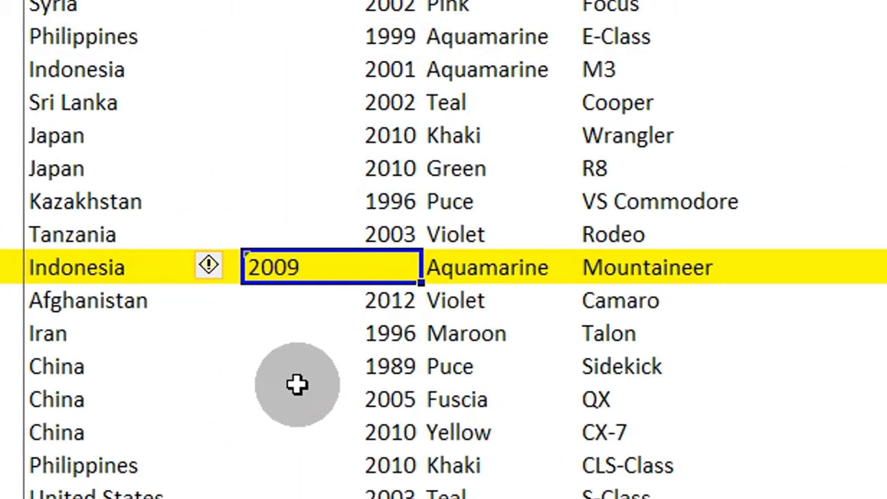
type("'2009")
Check the CAR MOD, COLOR and COUNTRY NAME entries of row 11 in NewData for trailing spaces
left_click(679, 277)
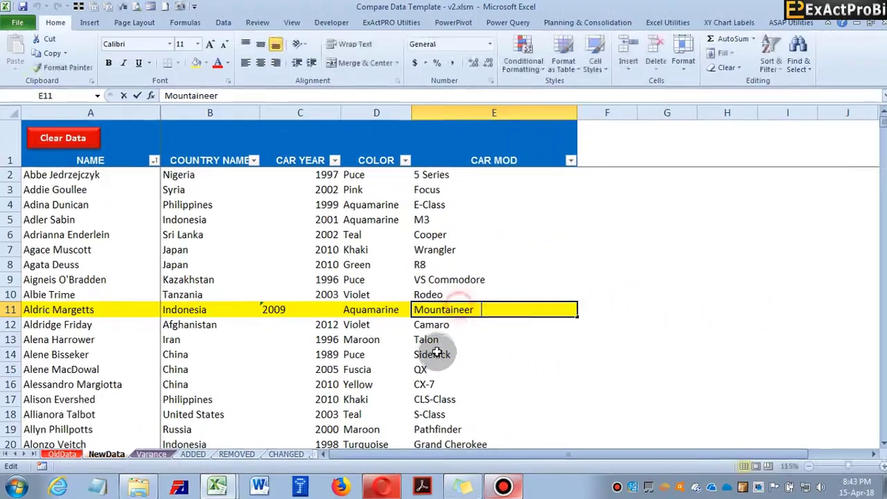
key("F2")
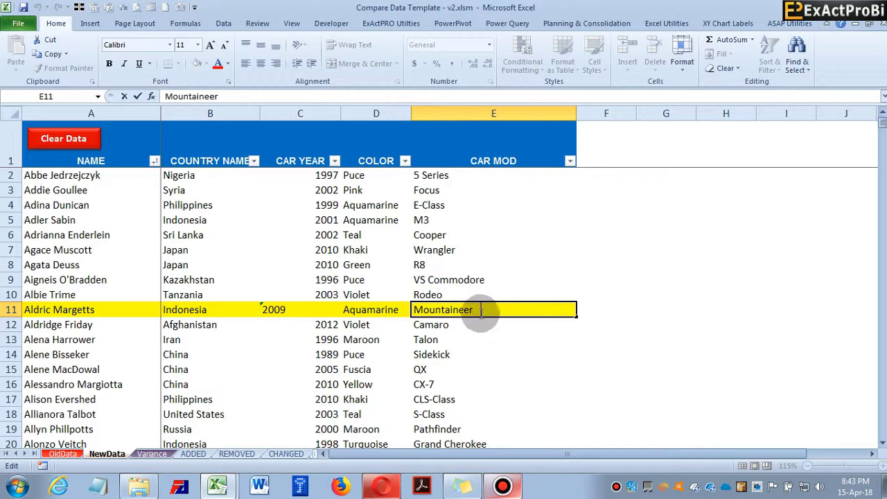
left_click(381, 310)
key("F2")
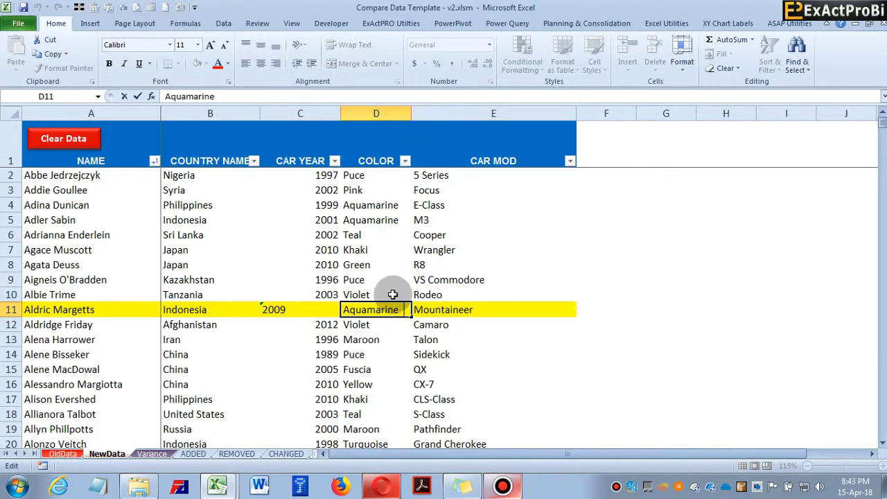
left_click(198, 326)
key("Up")
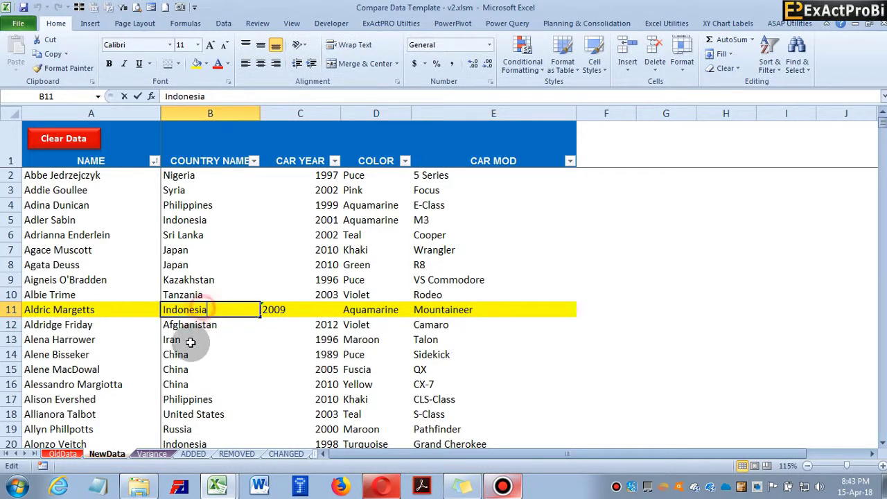
Look through the NewData rows around the yellow and blue highlighted records
scroll(444, 347, "down", 2)
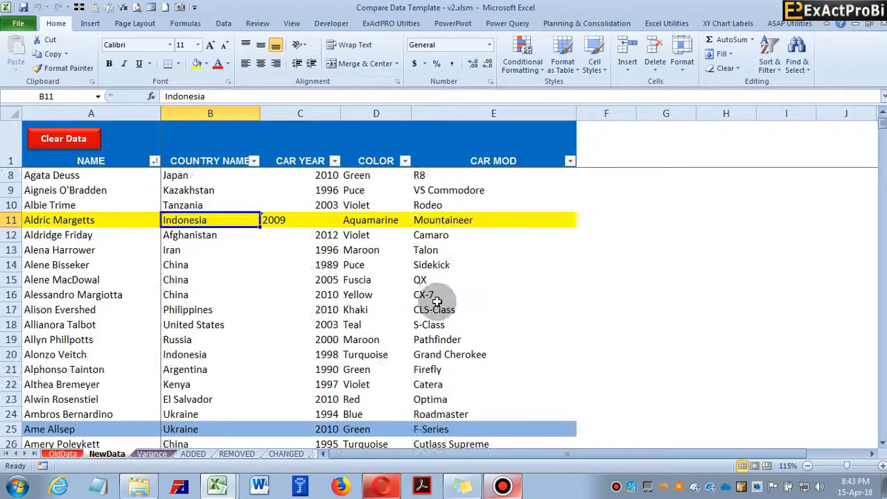
scroll(431, 305, "up", 2)
scroll(430, 319, "down", 7)
scroll(430, 317, "up", 6)
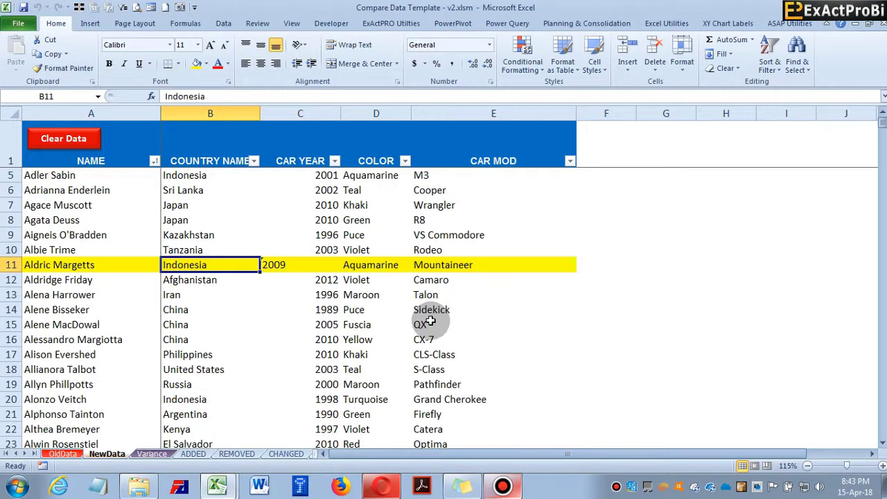
scroll(430, 321, "down", 4)
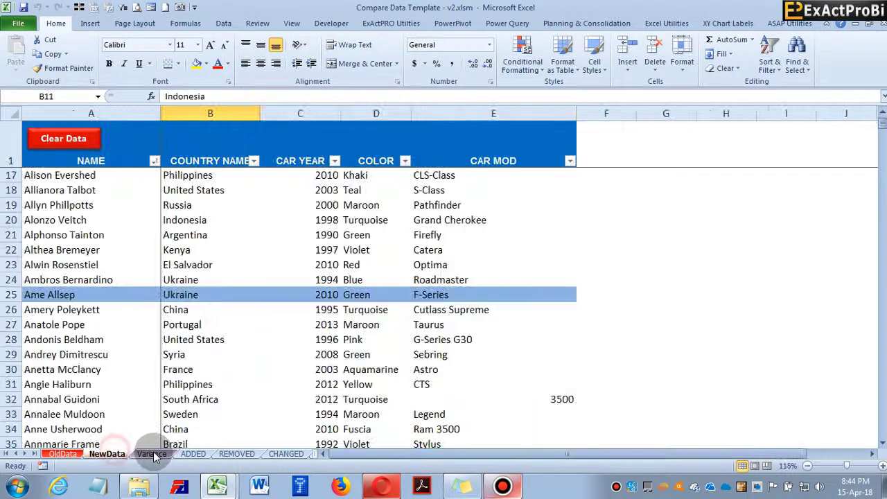
Clear the old results from the Variance sheet and run Compare Sheets again
left_click(152, 454)
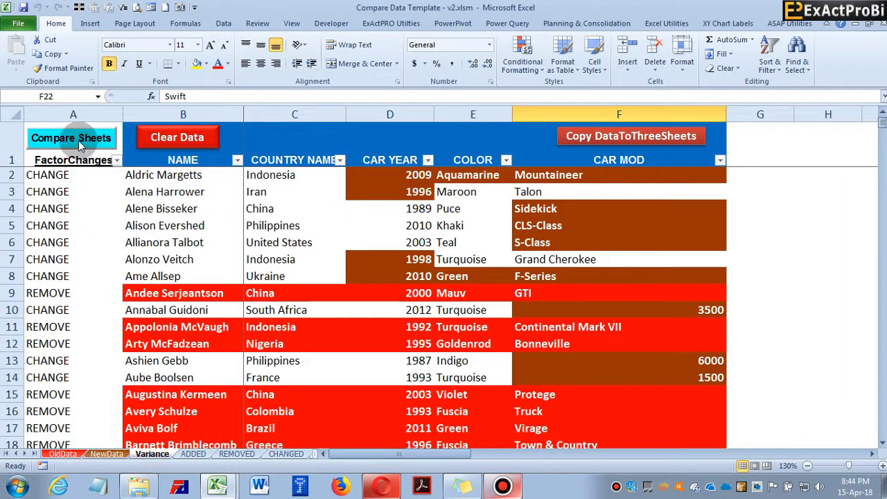
left_click(163, 138)
left_click(509, 286)
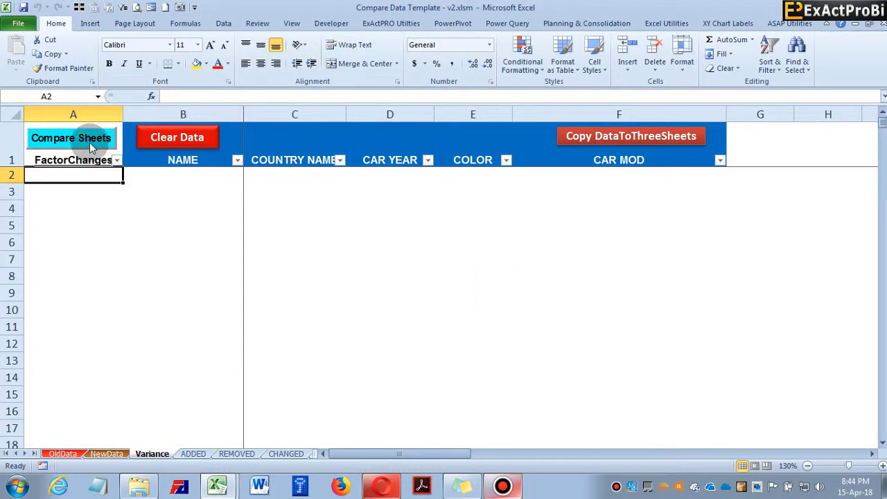
left_click(90, 144)
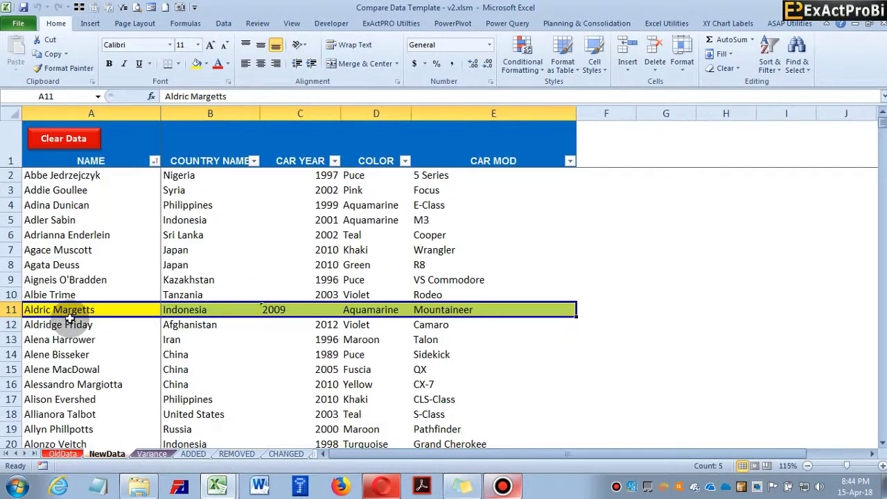
Compare row 9 of OldData with row 11 of NewData, and check the flagged car years on the Variance sheet
left_click(64, 454)
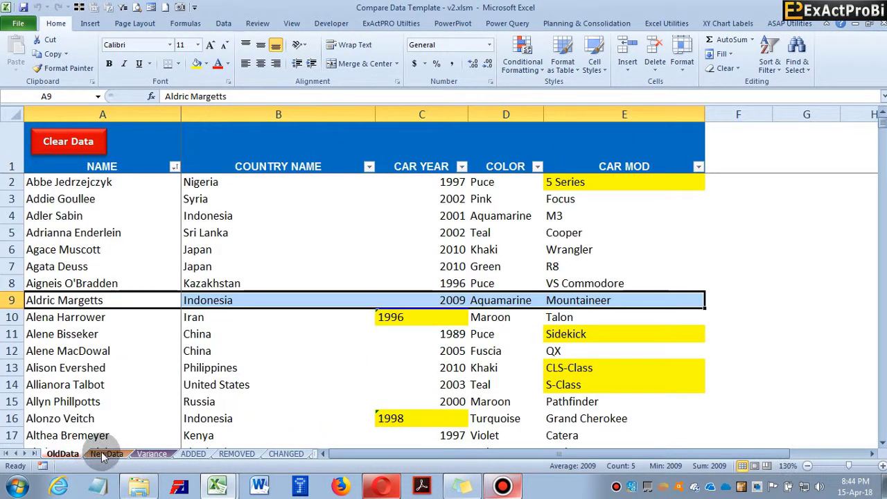
left_click(106, 454)
left_click(62, 454)
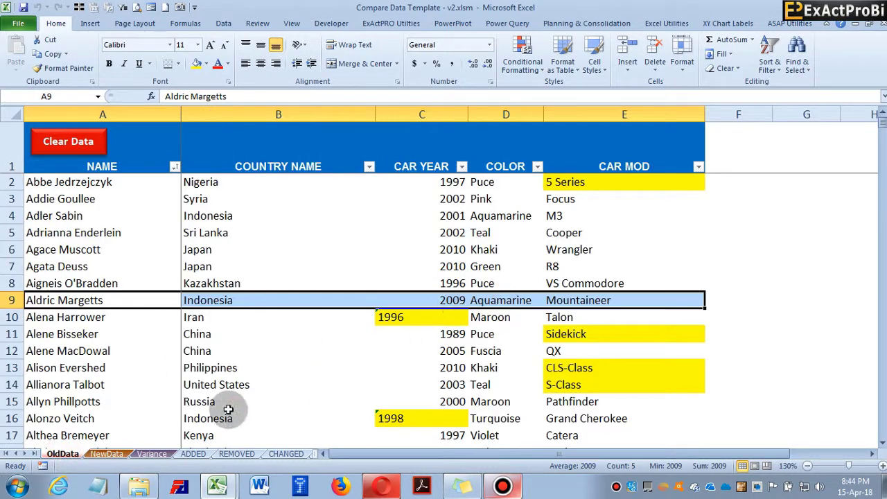
left_click(152, 454)
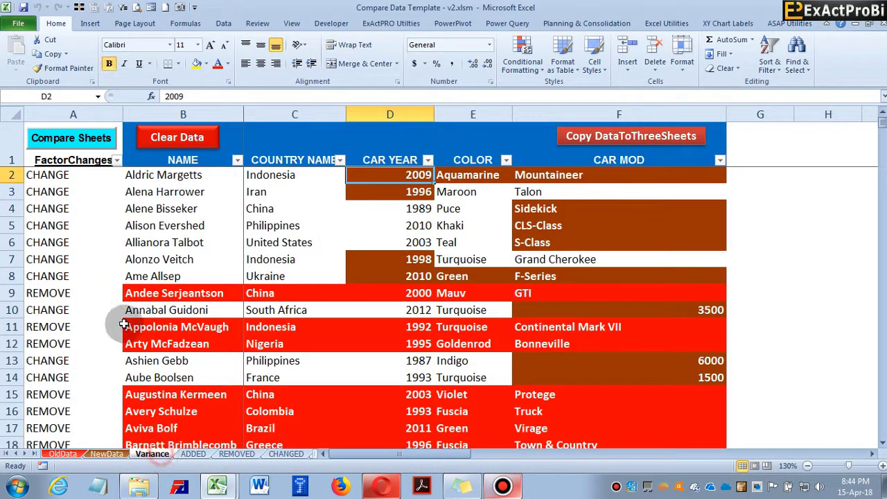
left_click(402, 192)
left_click(400, 176)
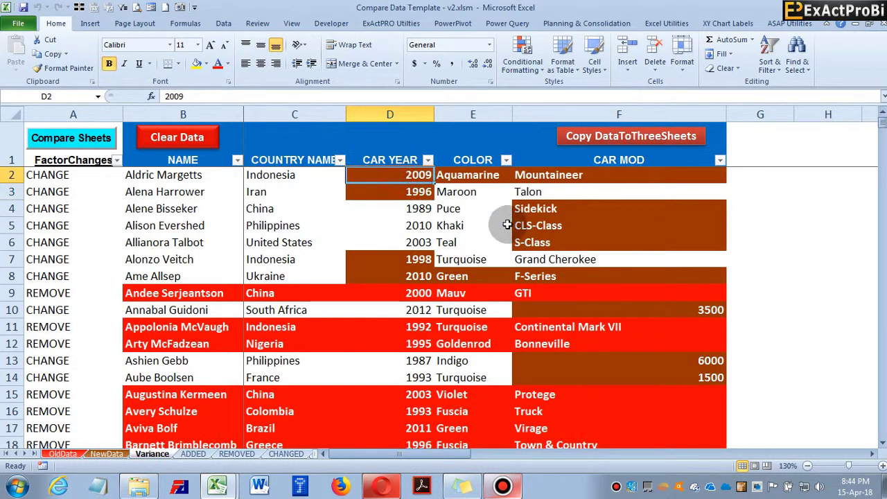
Check the CAR YEAR entry in row 11 of NewData against row 2 of the Variance sheet
left_click(62, 454)
left_click(106, 454)
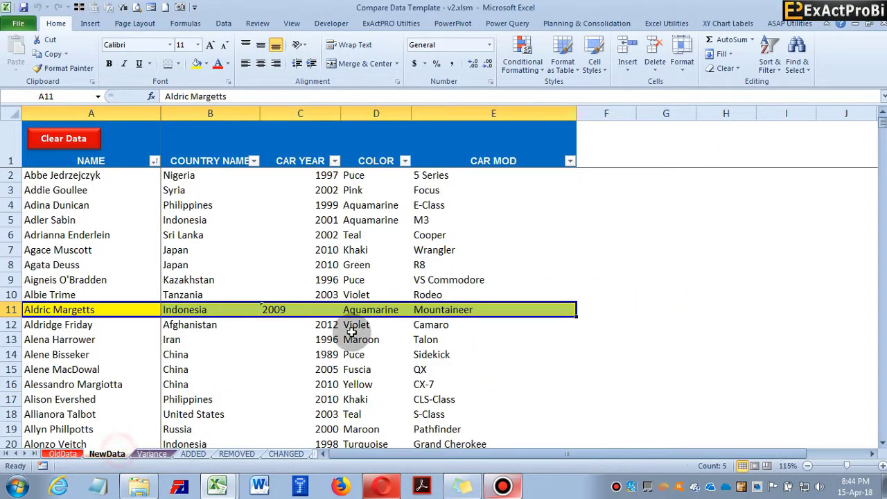
left_click(284, 309)
left_click(152, 454)
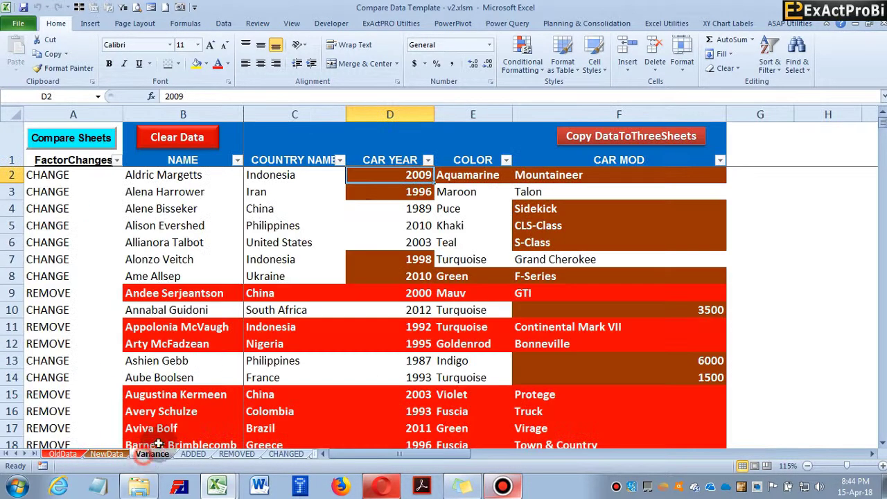
Compare the COLOR and CAR MOD entries in row 11 of NewData with the flagged cells in row 2 of Variance
left_click(471, 182)
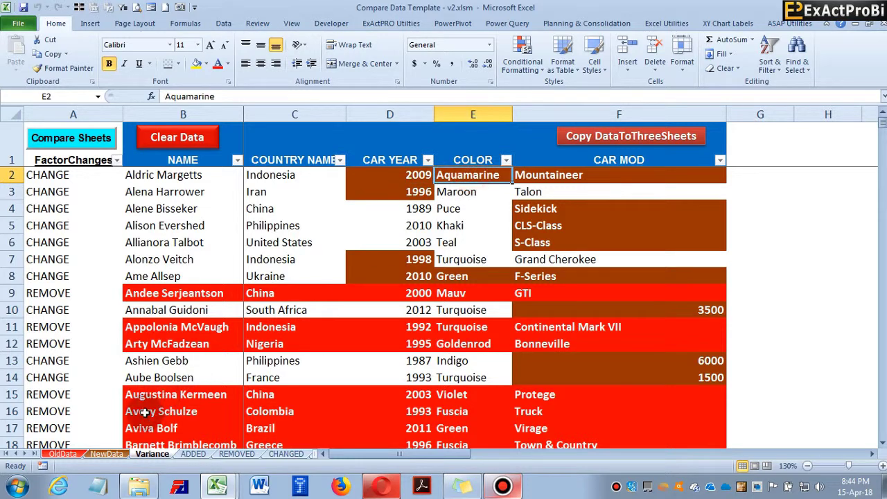
left_click(118, 455)
left_click(397, 310)
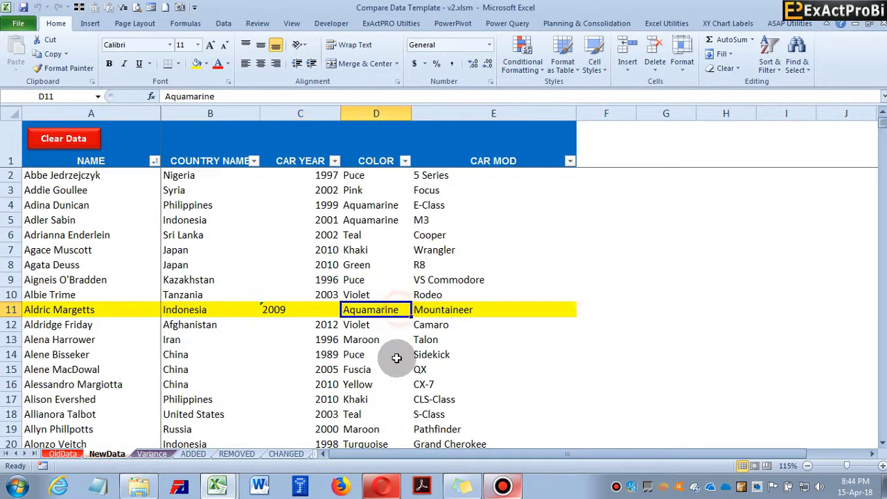
left_click(478, 309)
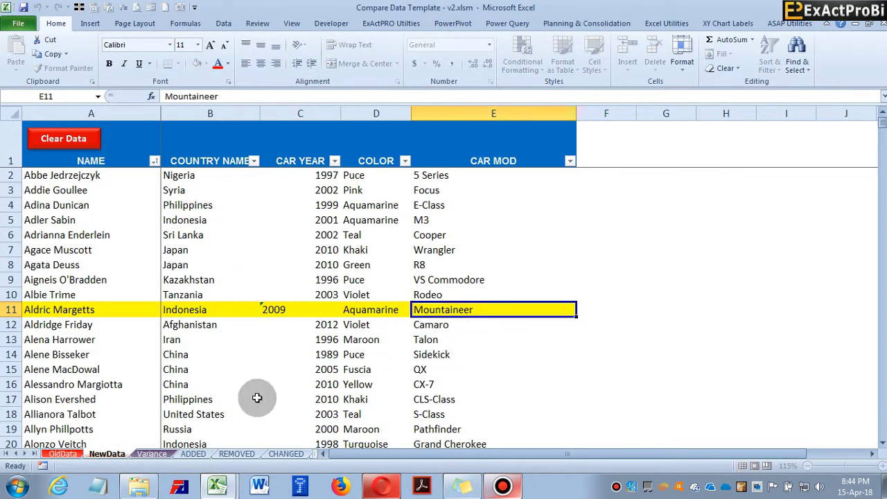
left_click(152, 454)
left_click(532, 175)
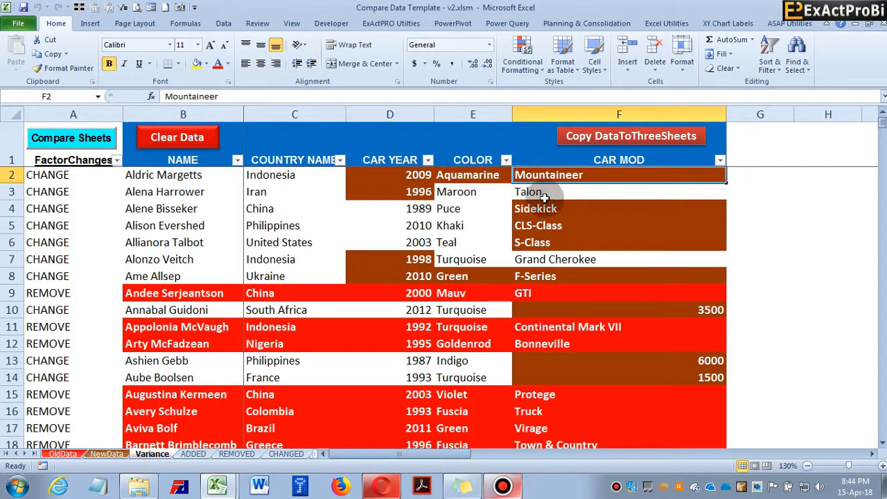
left_click(427, 174)
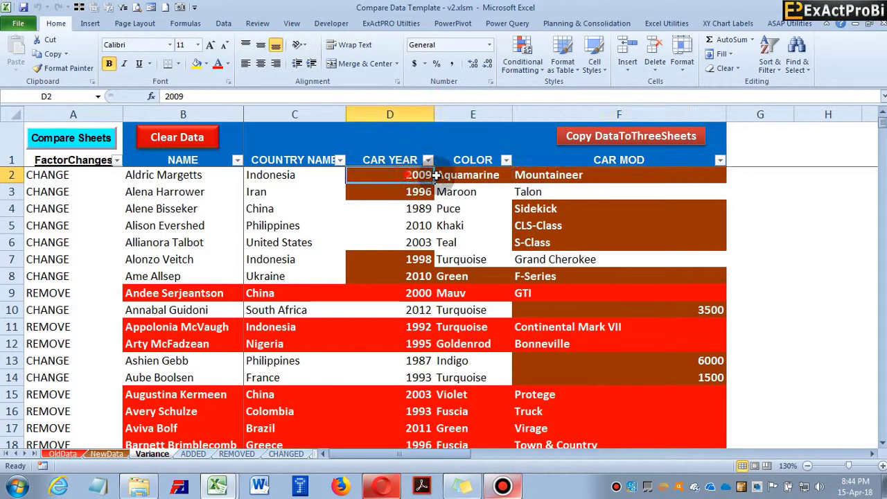
left_click(93, 176)
left_click(396, 177)
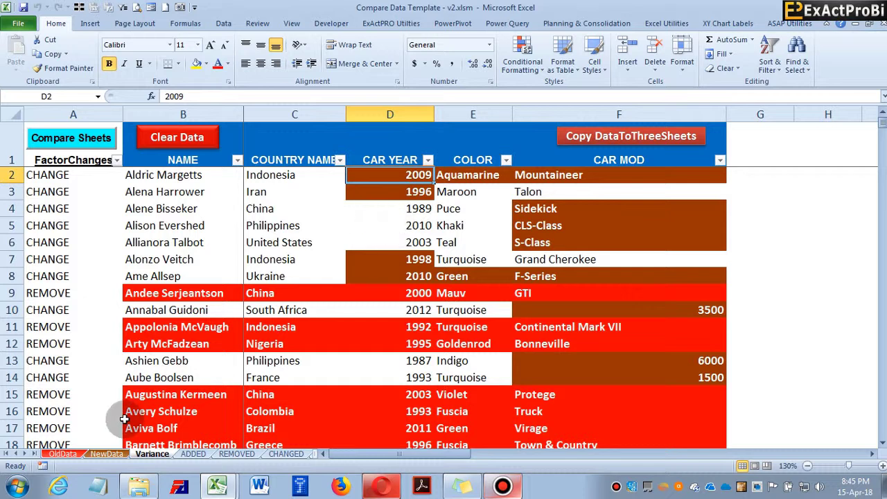
Examine the highlighted CAR YEAR entry in row 16 of OldData together with its NAME
left_click(72, 458)
scroll(257, 287, "down", 3)
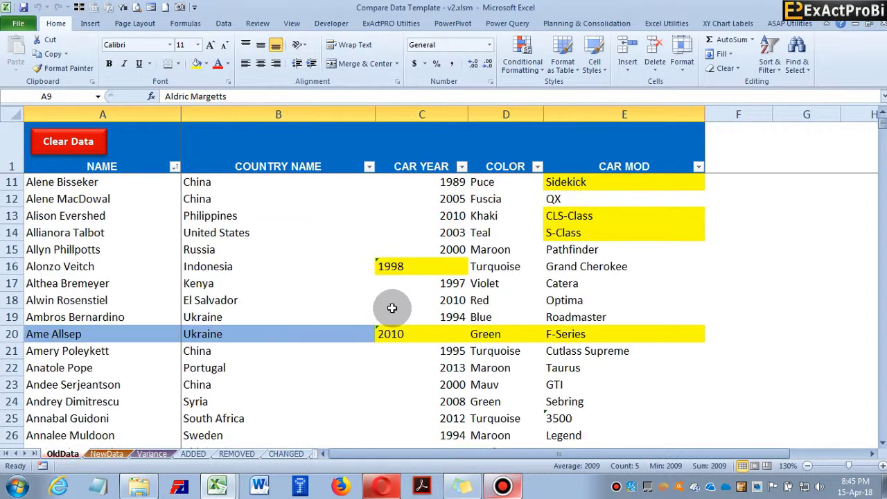
left_click(399, 267)
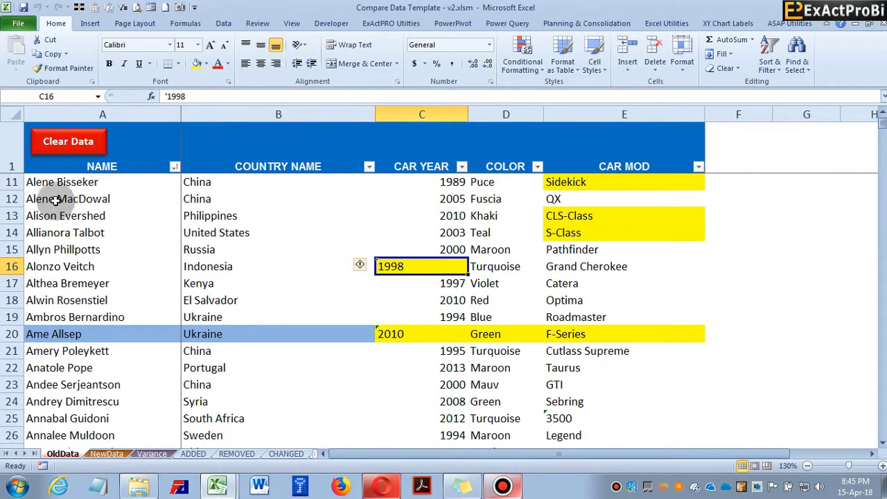
left_click_drag(61, 199, 93, 284)
left_click(404, 269)
left_click(41, 250)
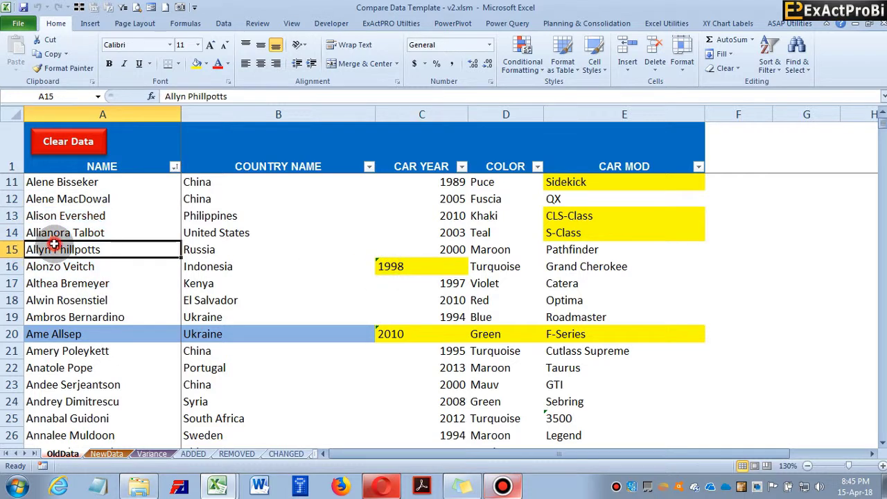
left_click(386, 266)
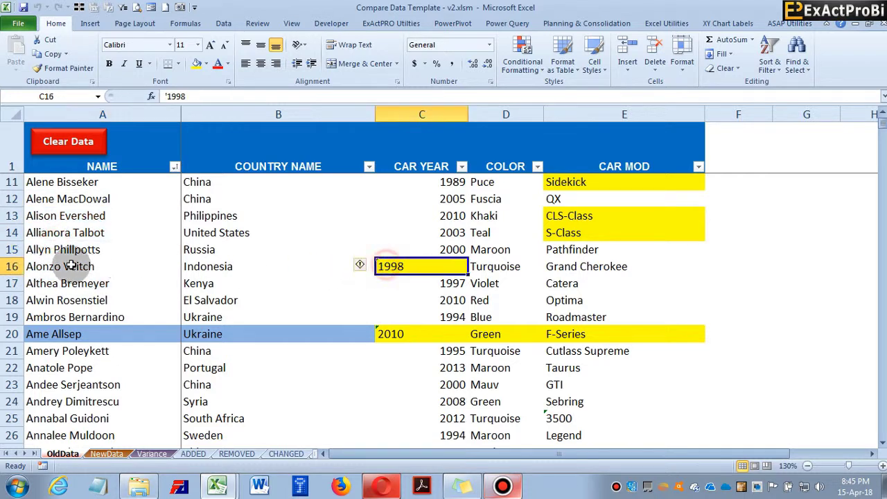
left_click(67, 266)
left_click(406, 264)
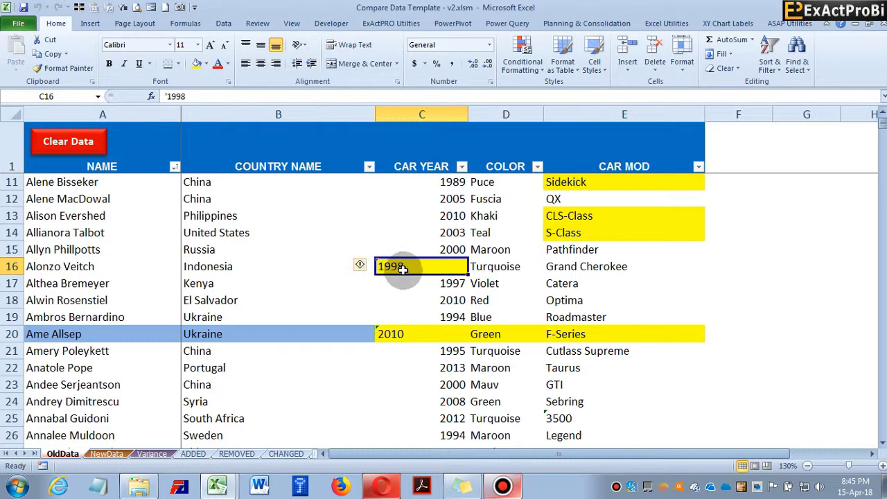
Check the flagged CAR YEAR and the NAME in row 7 of the Variance sheet
left_click(150, 454)
left_click(397, 265)
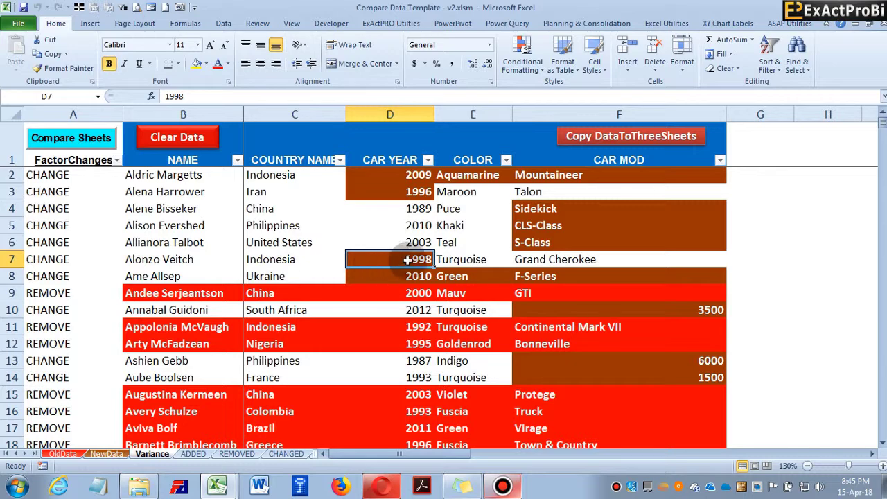
left_click(160, 259)
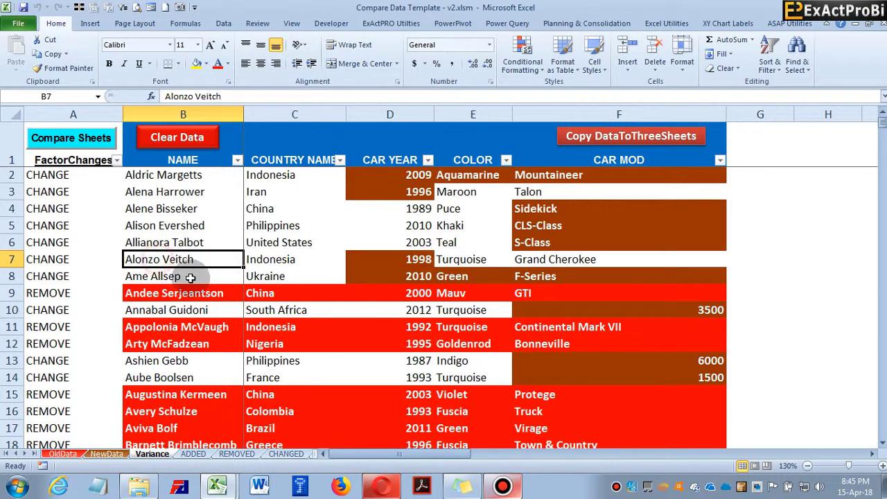
left_click(94, 455)
left_click(63, 454)
left_click(107, 454)
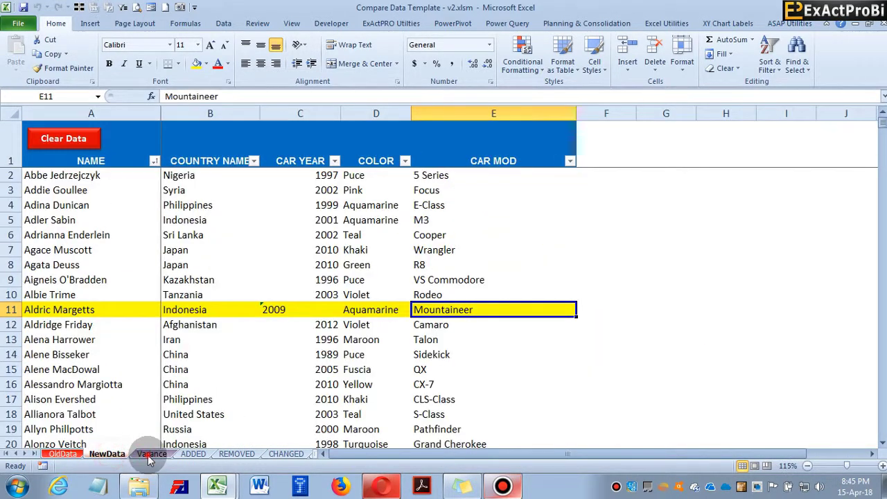
left_click(152, 454)
left_click(107, 454)
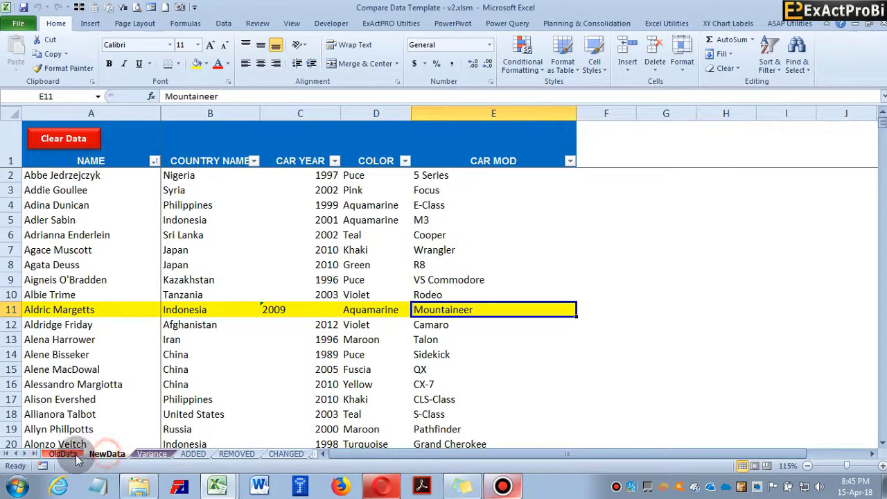
left_click(63, 454)
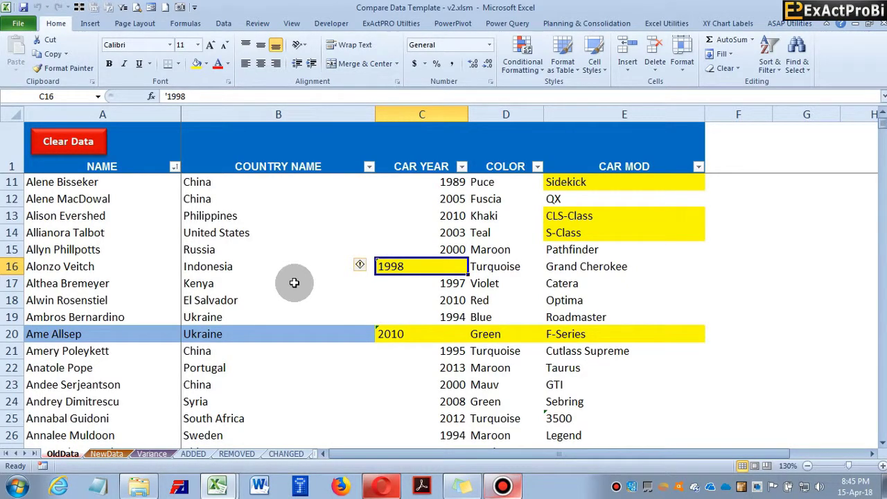
left_click(340, 300)
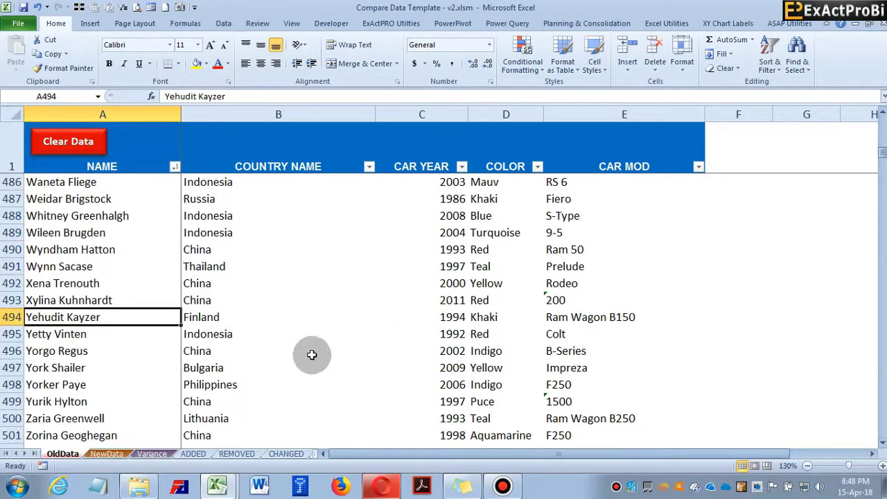
scroll(375, 304, "up", 15)
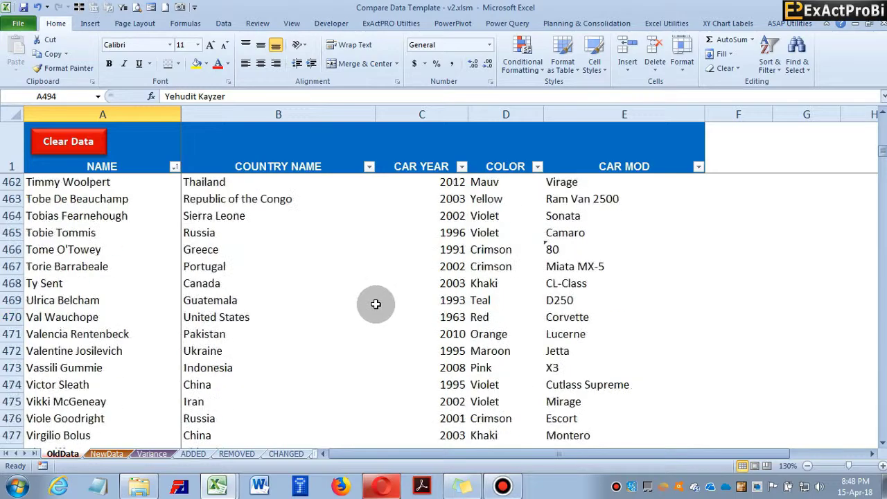
scroll(376, 303, "up", 19)
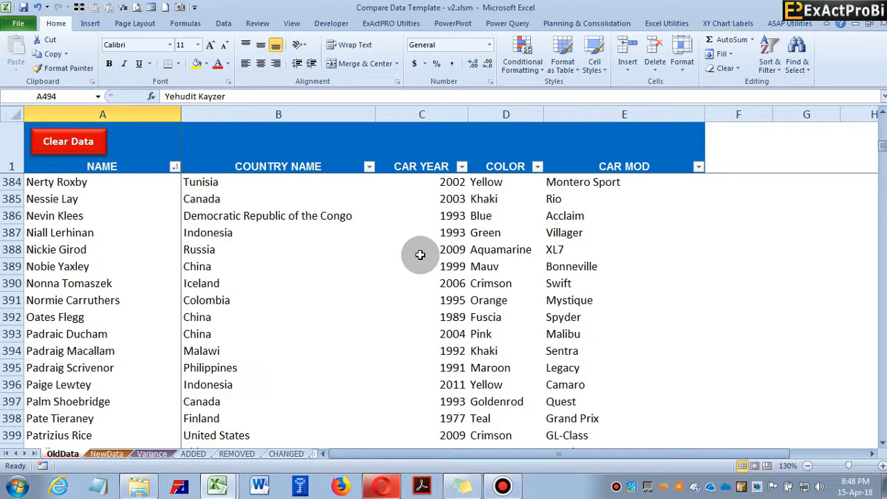
Bring up the Power Query commands and return to the first records of OldData
left_click(225, 25)
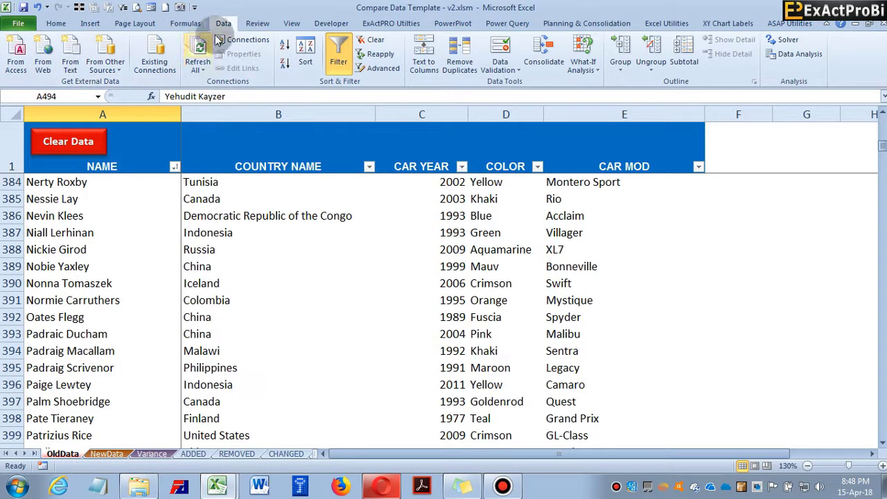
left_click(240, 248)
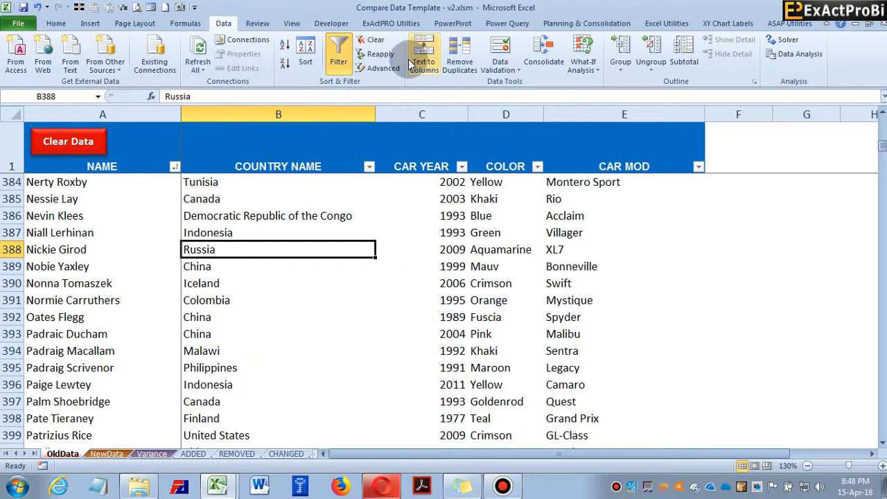
left_click(499, 24)
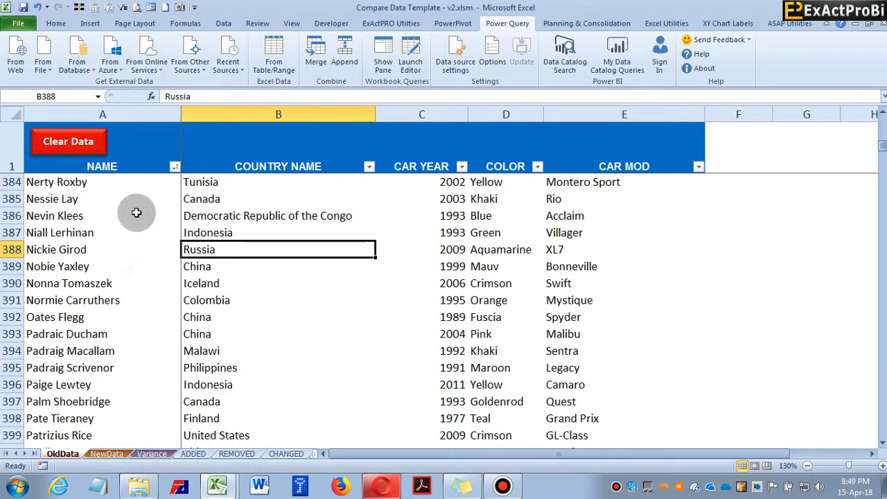
scroll(139, 255, "up", 15)
scroll(140, 255, "up", 20)
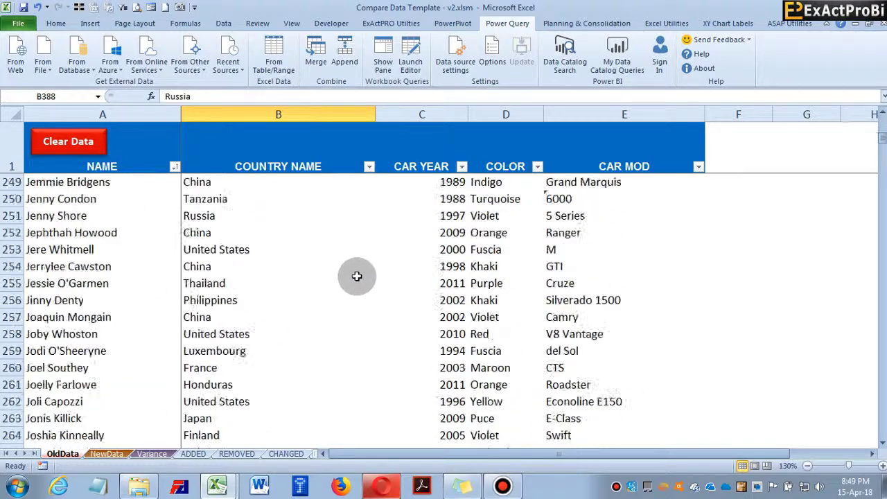
left_click_drag(882, 136, 883, 123)
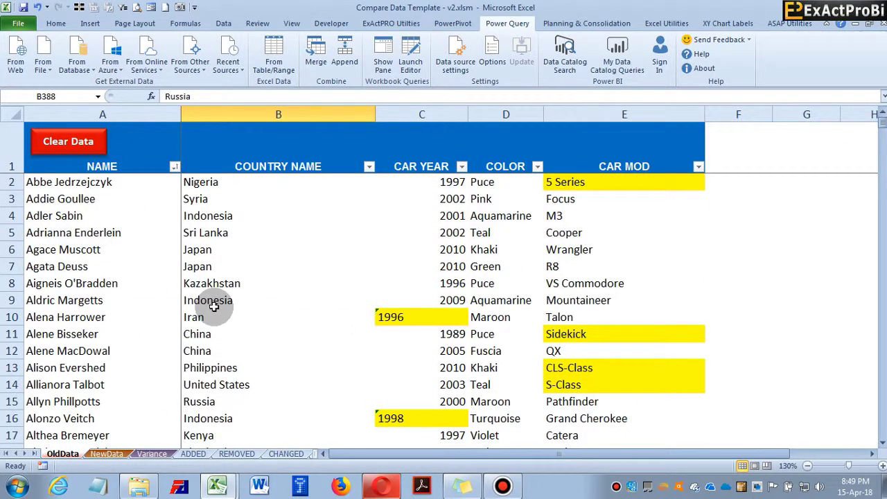
Switch to the Clean Data.xlsx workbook and look over its NewData and OldData tables
key("ctrl+Tab")
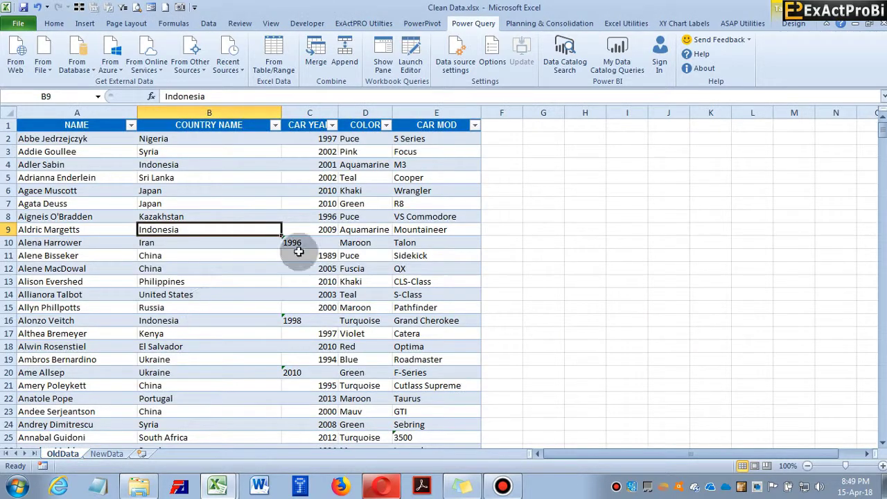
left_click(354, 176)
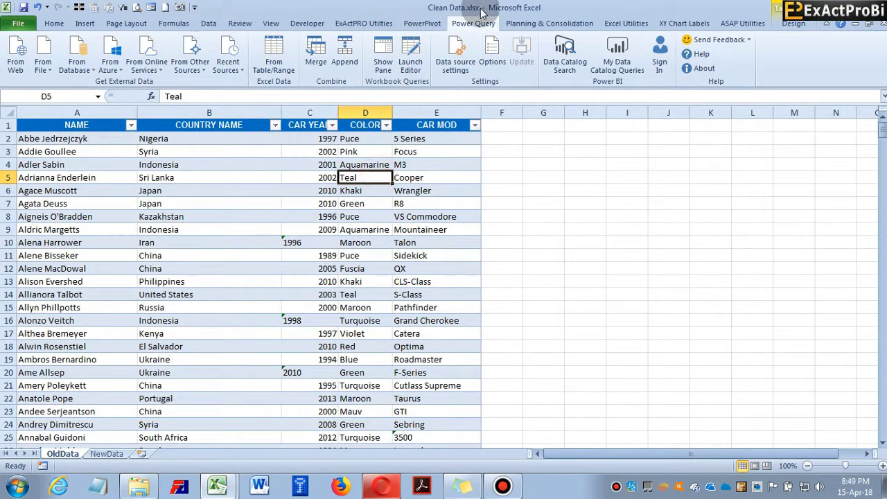
left_click(107, 454)
scroll(281, 321, "down", 5)
left_click(63, 454)
left_click(188, 255)
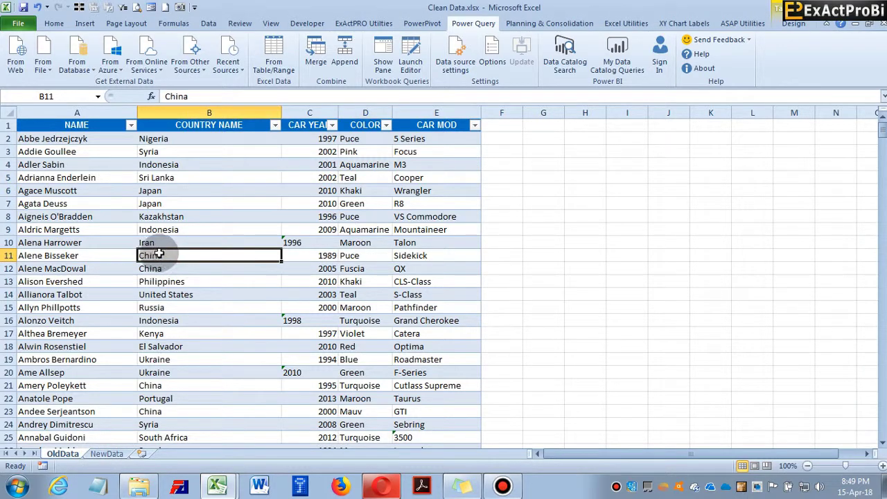
Load the OldData table into the Query Editor as a new query and name the query OldData
left_click(206, 177)
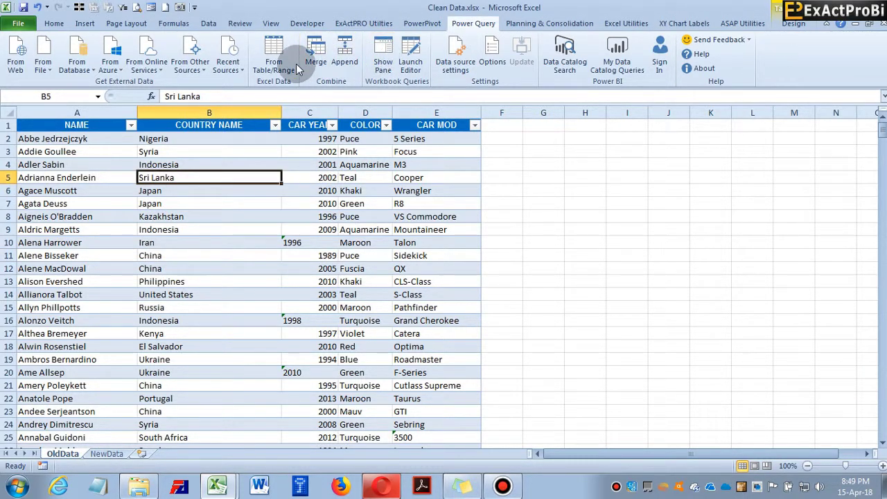
left_click(275, 68)
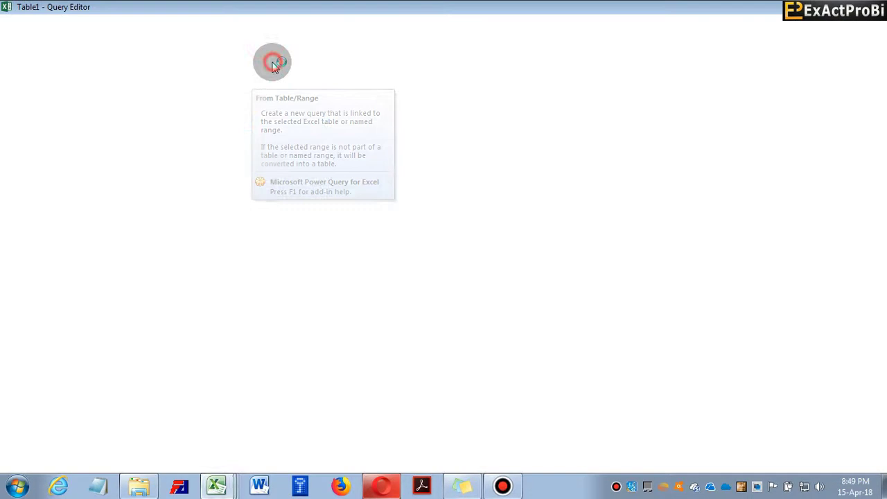
left_click(783, 159)
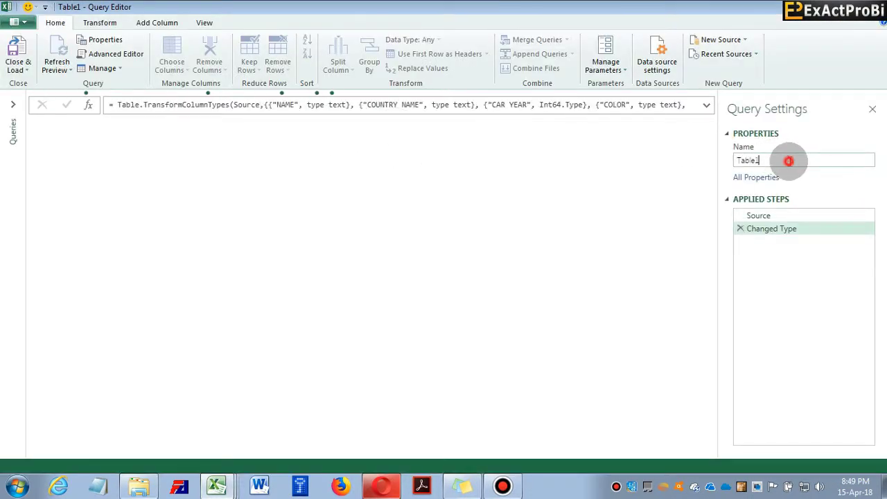
type("C")
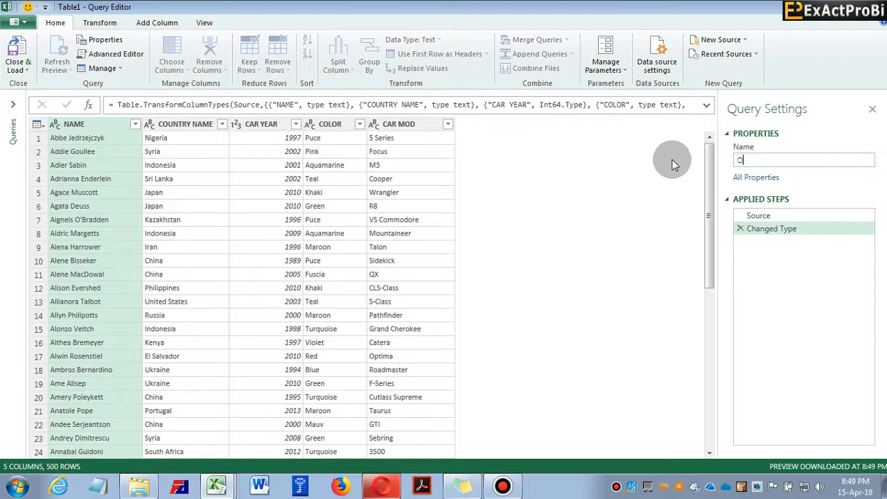
type("ldData")
key("Return")
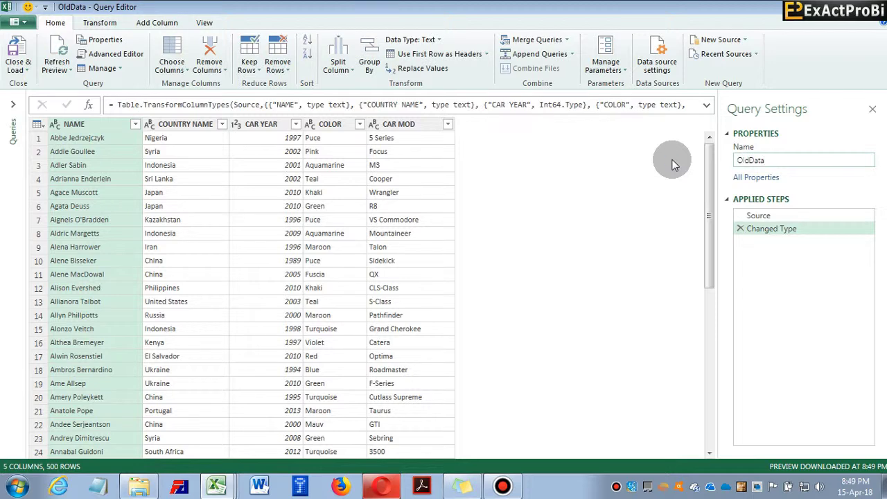
Trim the text in all OldData columns from NAME to CAR MOD and set the CAR YEAR data type to Whole Number
left_click(408, 125, "shift")
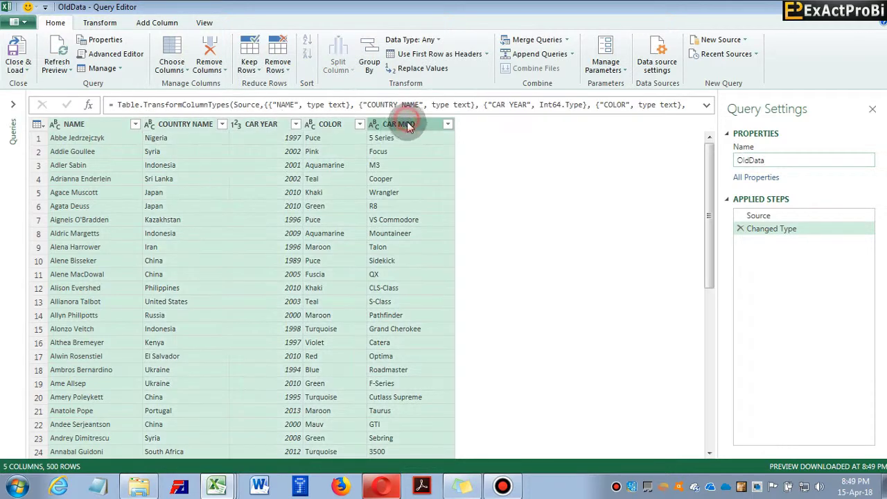
left_click(236, 125)
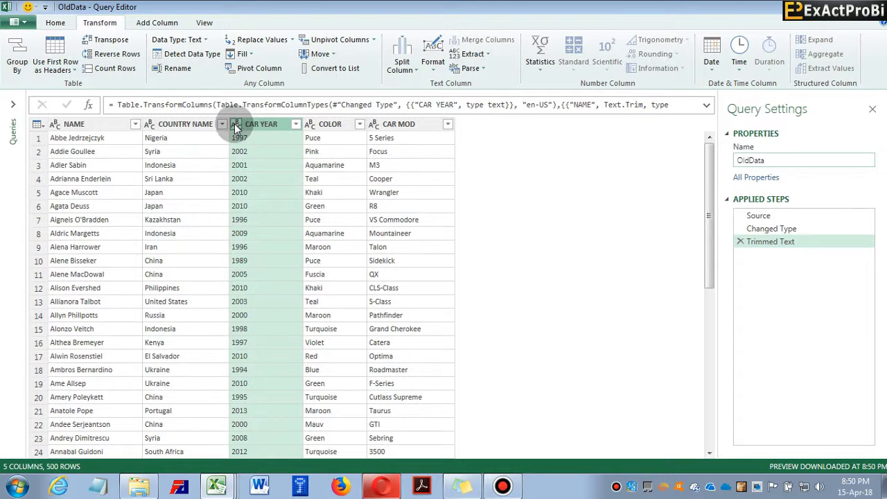
left_click(236, 124)
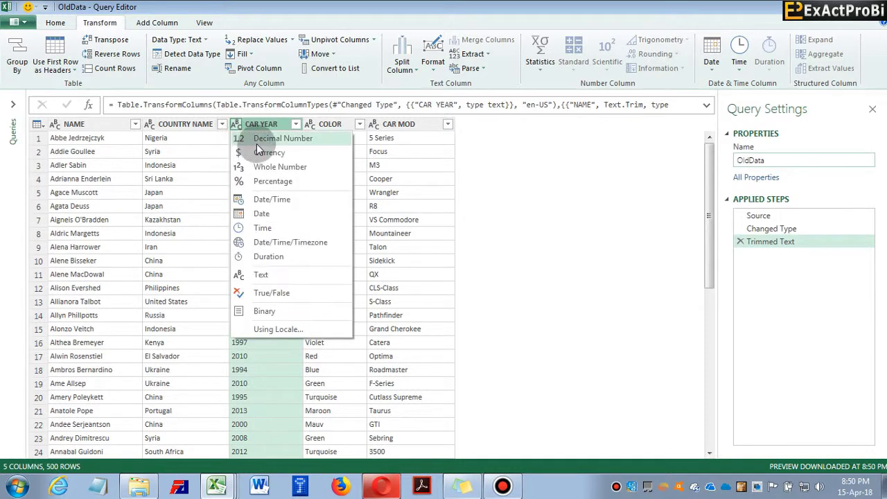
left_click(261, 165)
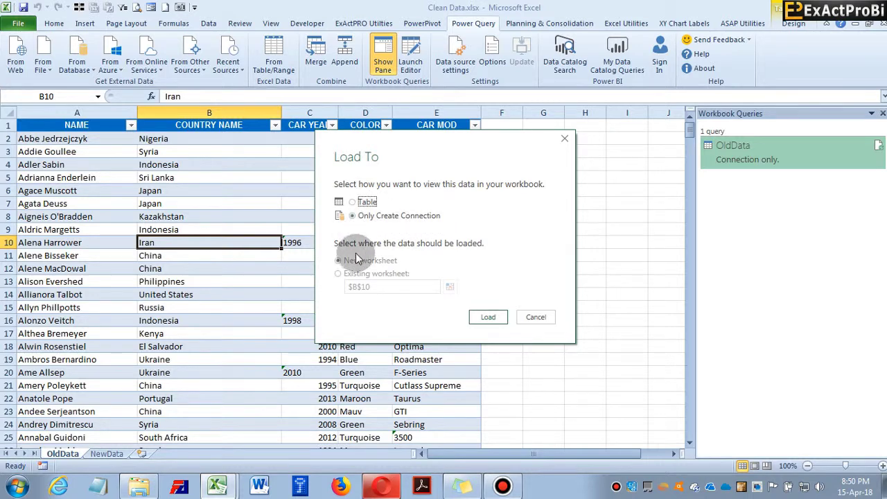
Load the OldData query as a table on a new worksheet
left_click(362, 201)
left_click(480, 318)
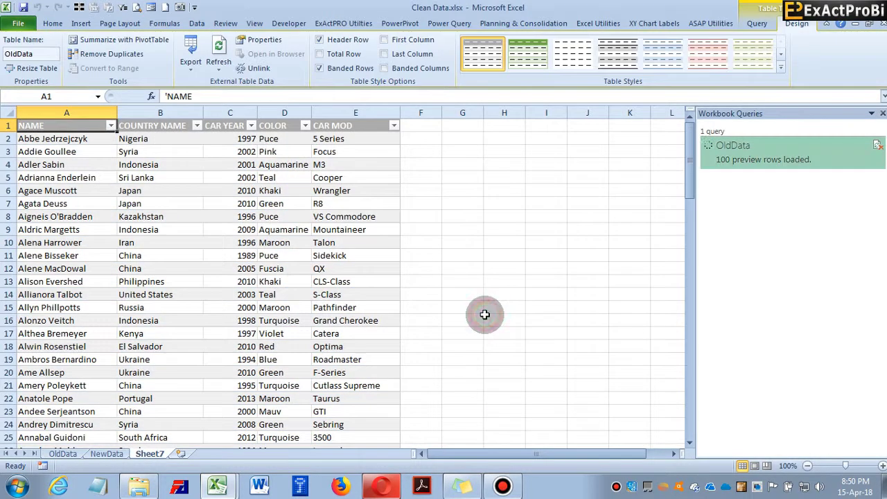
left_click(113, 213)
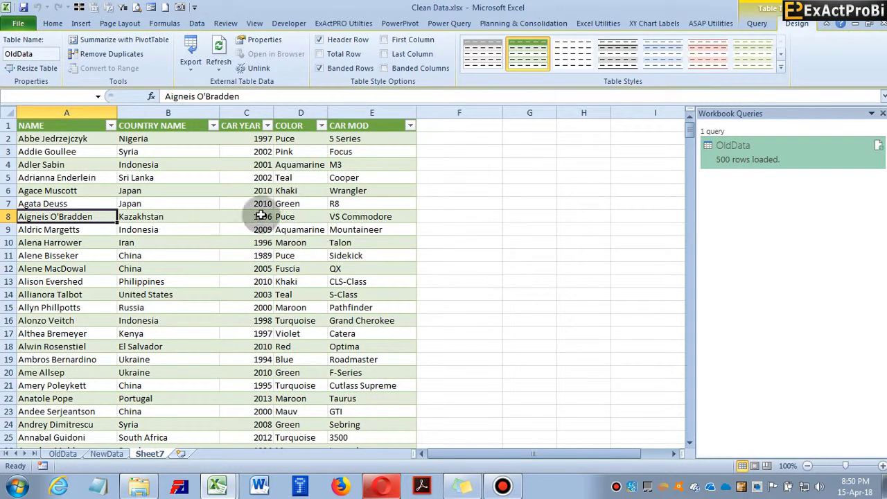
Rename the new worksheet as Cleaned OldData
double_click(151, 453)
type("cleane")
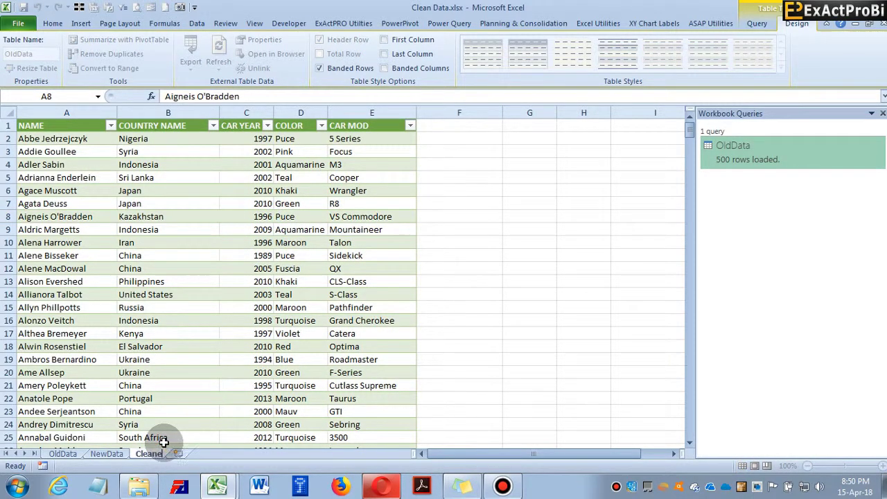
type("d OldDa")
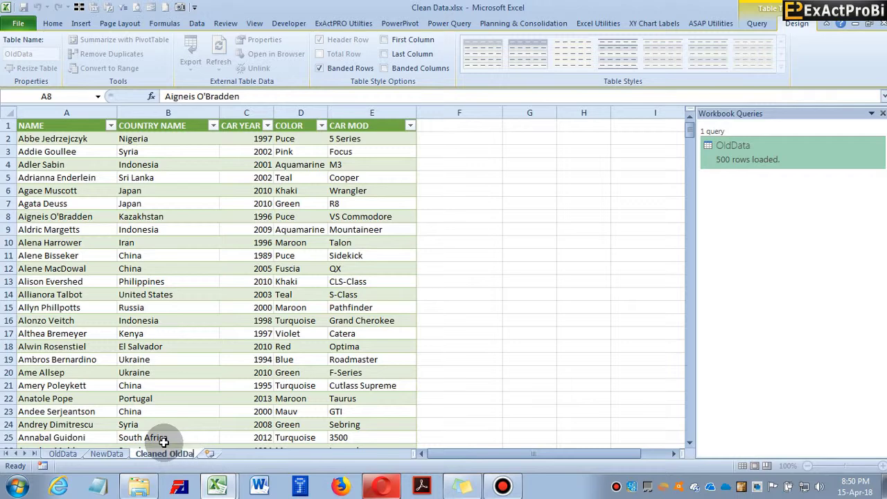
type("ta")
key("Return")
left_click(151, 309)
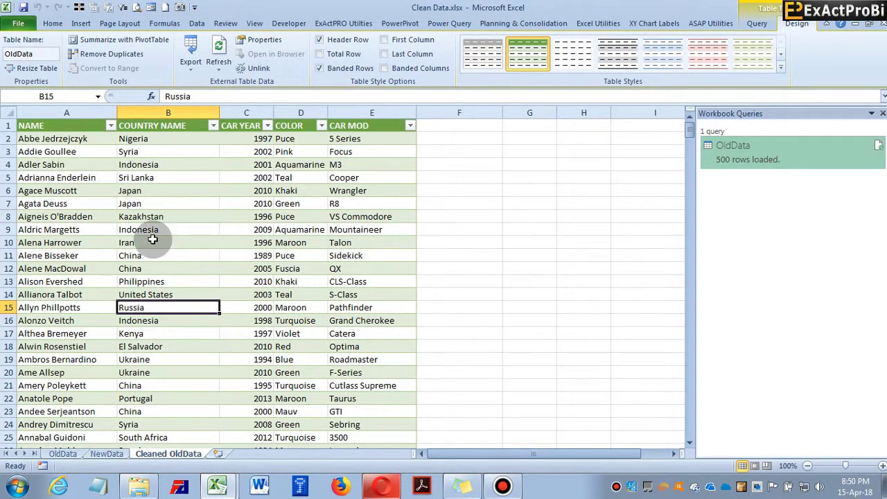
Load the NewData sheet's table into the Query Editor as a new query and name the query NewData
key("ctrl+Page_Up")
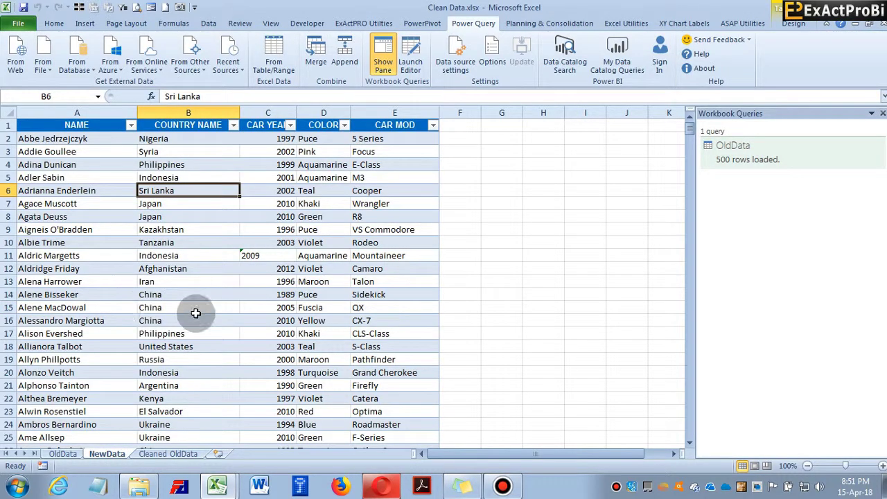
left_click(174, 267)
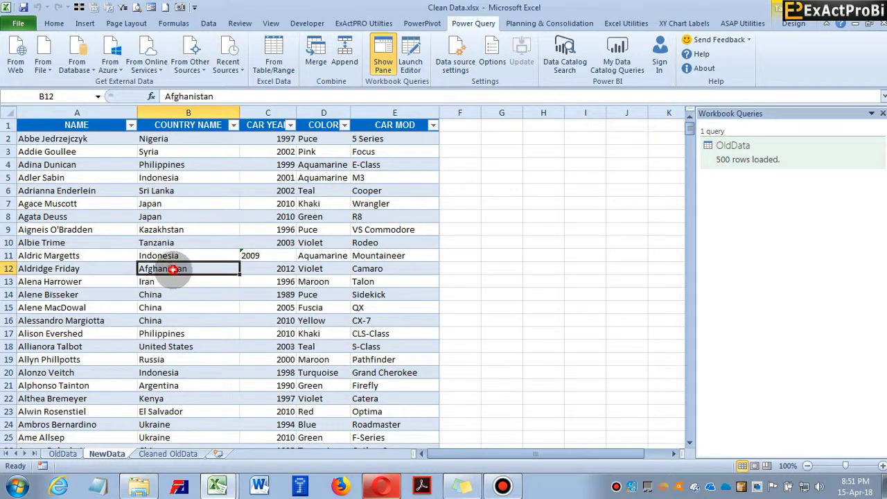
left_click(257, 192)
left_click(134, 189)
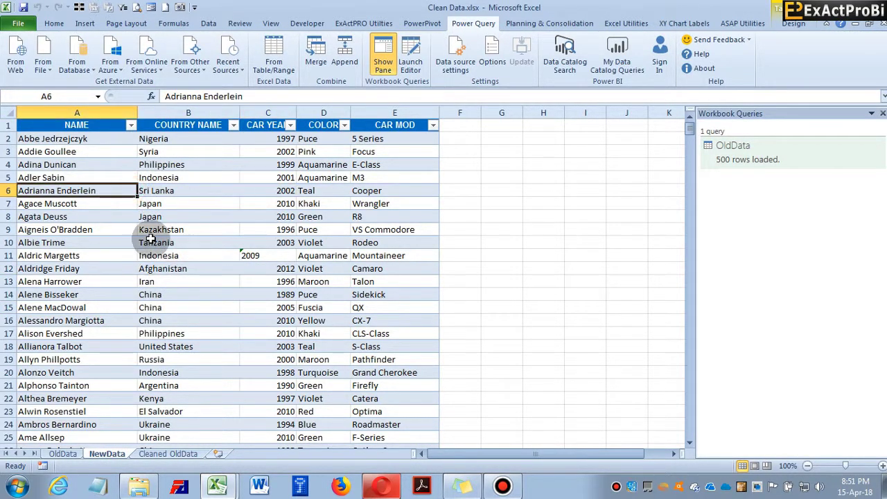
left_click(275, 61)
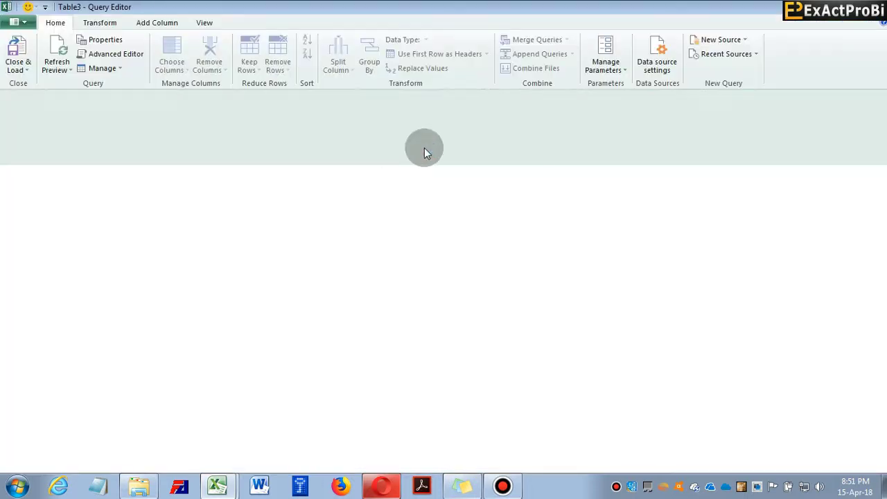
left_click_drag(776, 161, 686, 164)
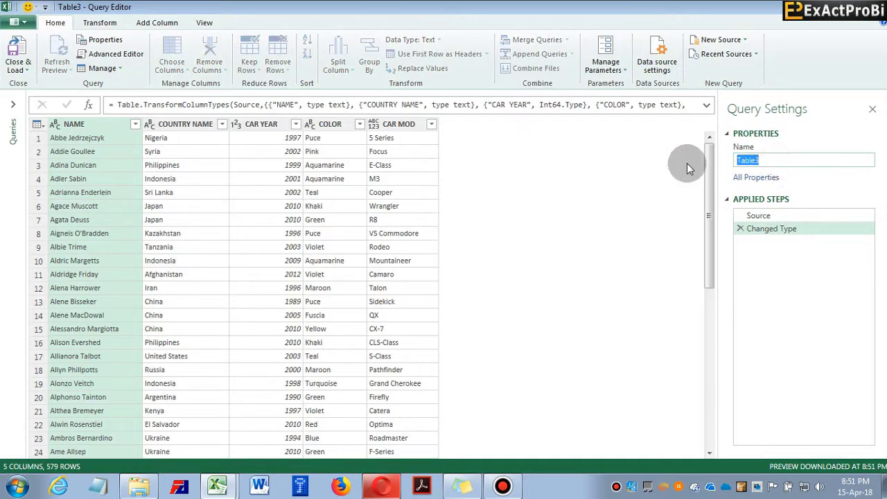
type("NewData")
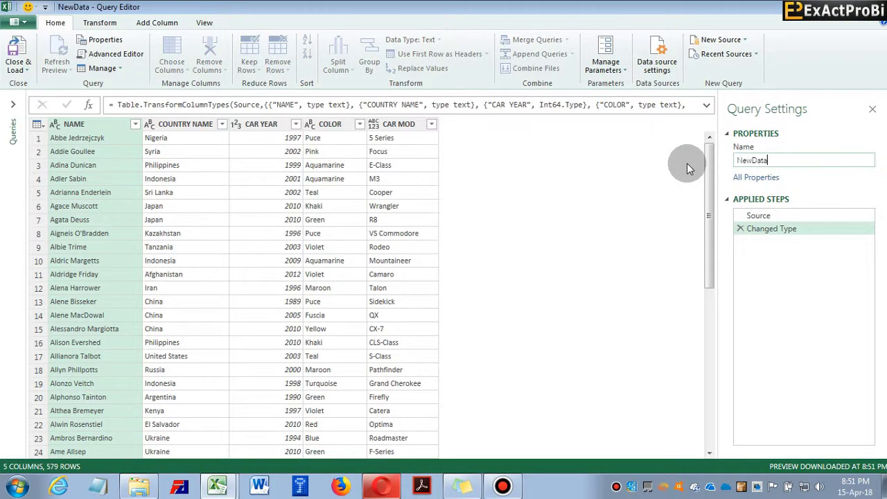
Trim the text in all NewData columns from NAME to CAR MOD and convert CAR YEAR to Whole Number
left_click(269, 206)
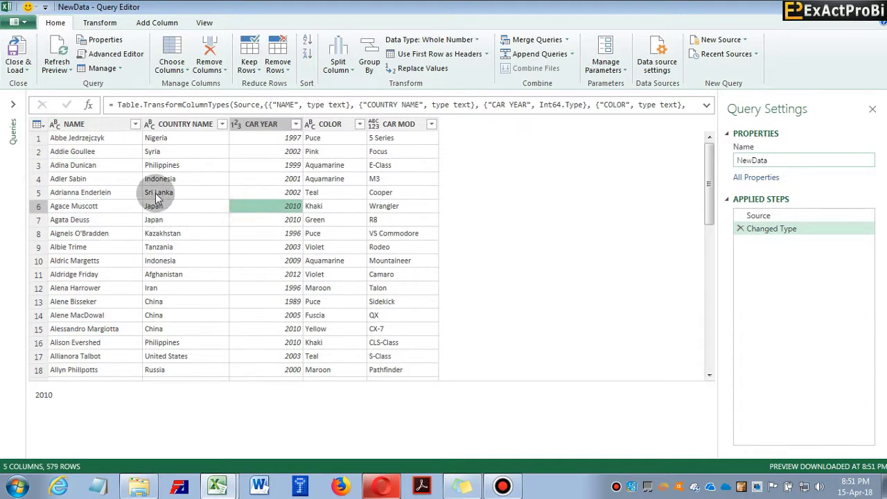
left_click(76, 124)
left_click(419, 124, "shift")
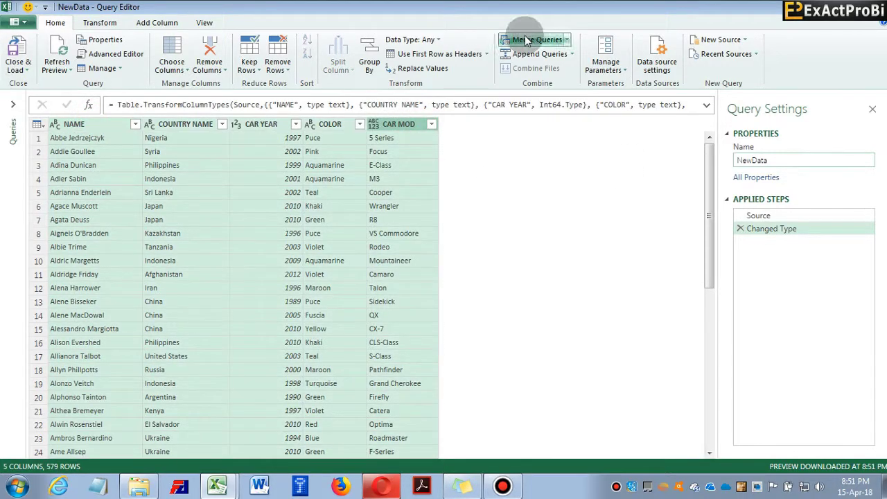
left_click(100, 22)
left_click(434, 55)
left_click(451, 125)
left_click(237, 124)
left_click(267, 167)
left_click(184, 206)
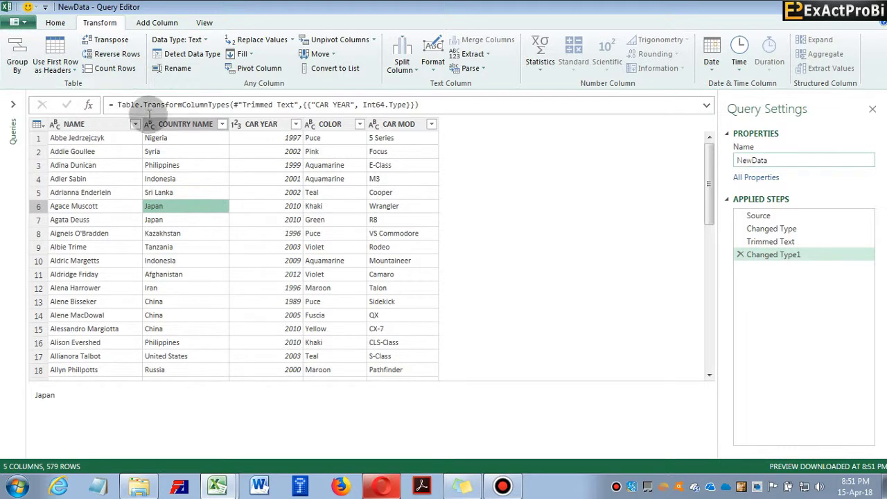
Close the Query Editor and load the NewData query as a table on a new worksheet
left_click(55, 22)
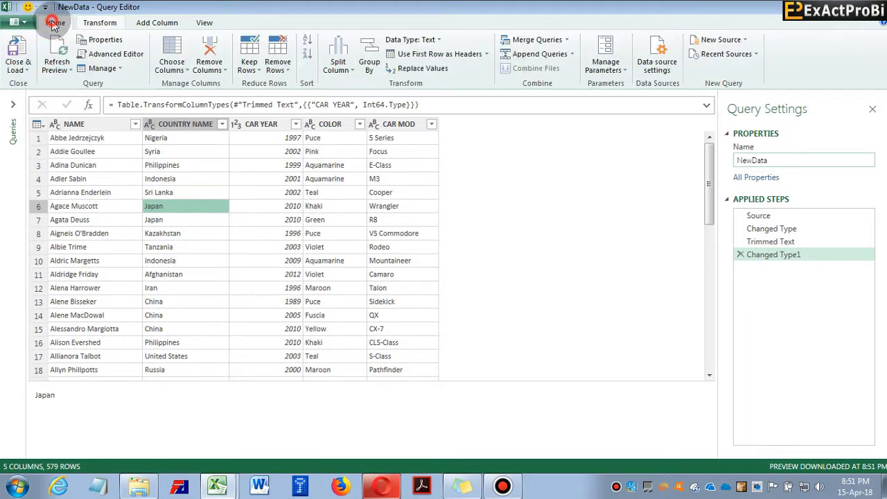
left_click(18, 66)
left_click(56, 98)
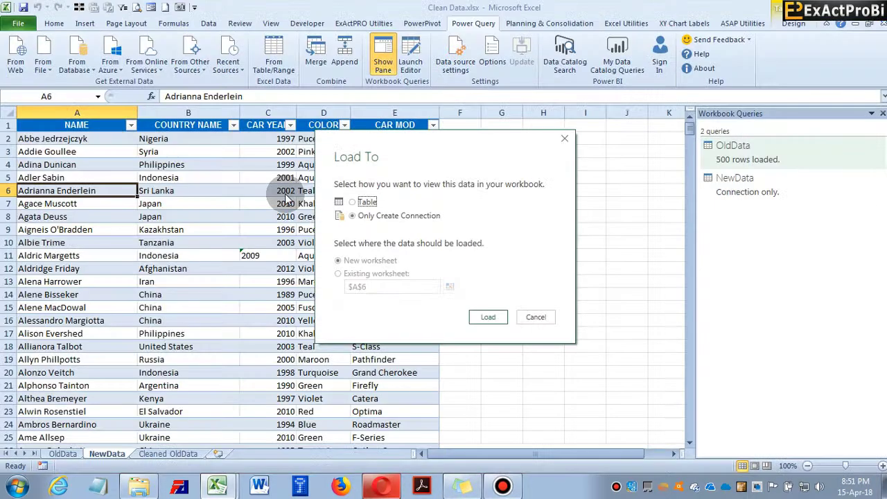
left_click(366, 203)
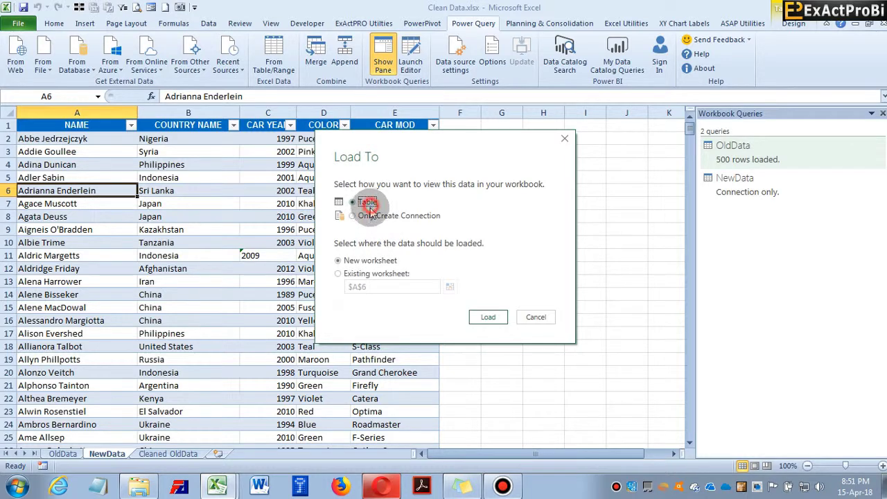
left_click(360, 261)
left_click(498, 319)
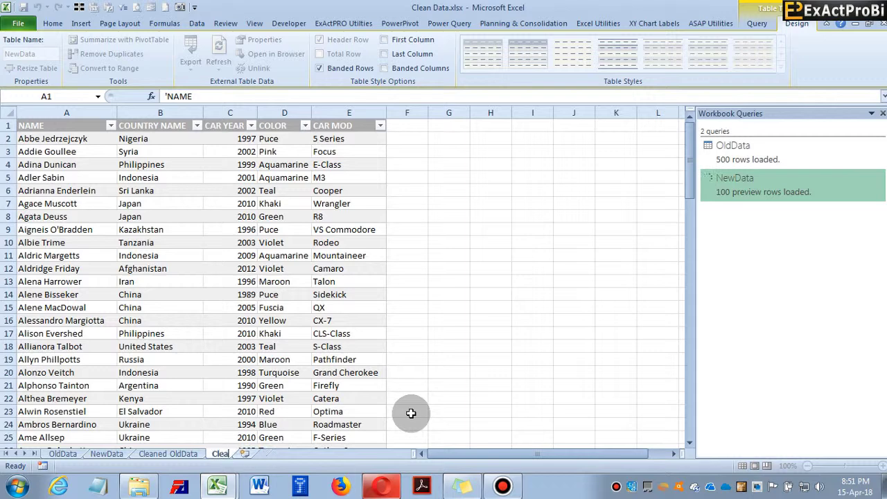
Rename the worksheet holding the loaded NewData query as Cleaned NewData
type("ed N")
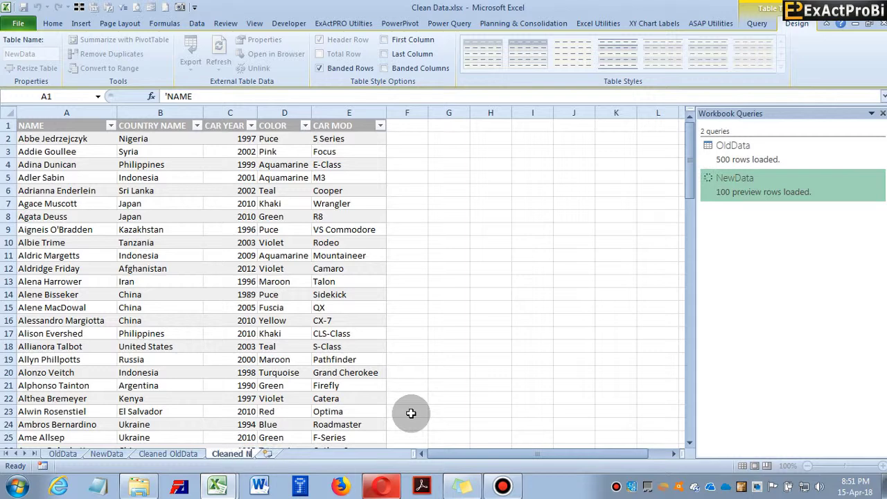
type("ewData")
key("Return")
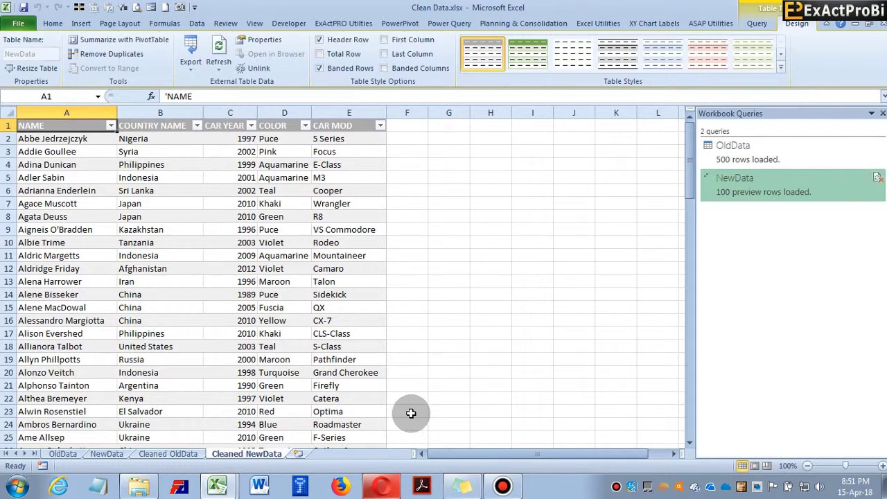
Check the two cleaned sheets and copy the entire Cleaned OldData table including its headers
left_click(177, 454)
left_click(157, 358)
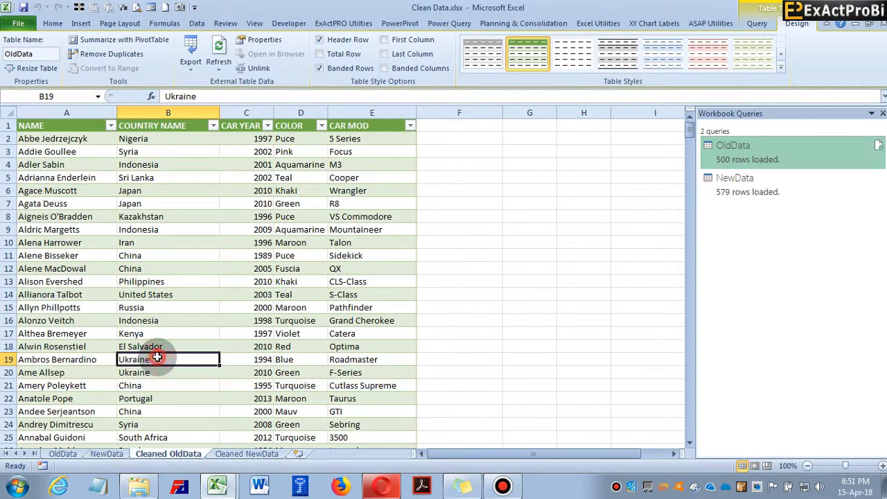
left_click(234, 454)
left_click(177, 454)
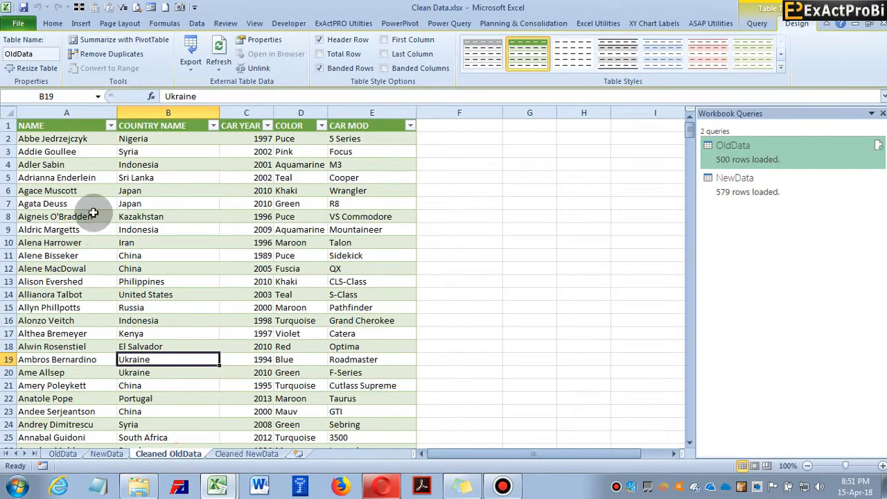
left_click(43, 127)
key("ctrl+shift+Right")
key("ctrl+shift+Down")
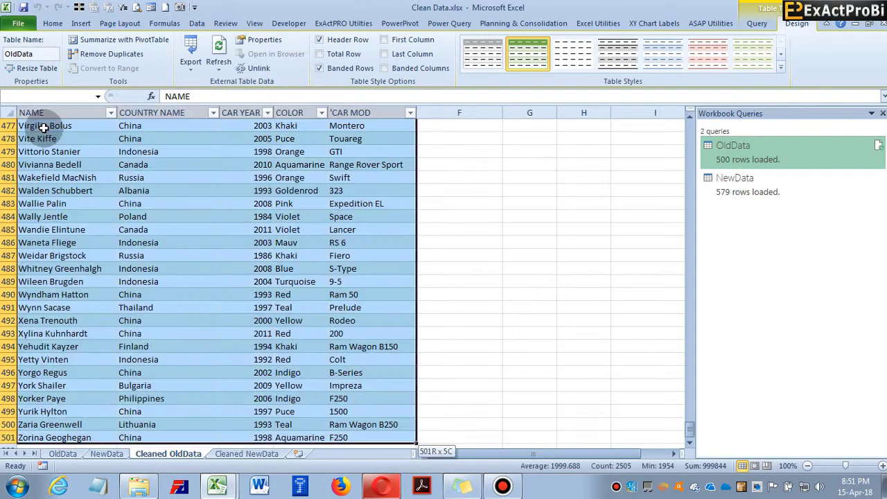
key("ctrl+c")
Switch to the Compare Data Template - v2.xlsm workbook and paste-special the copied table starting at cell A1 of OldData
key("alt+Tab")
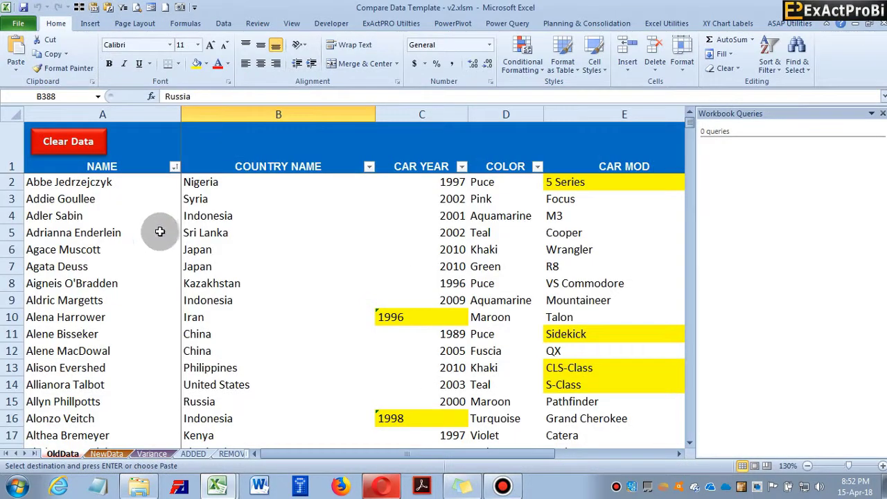
scroll(147, 365, "down", 1)
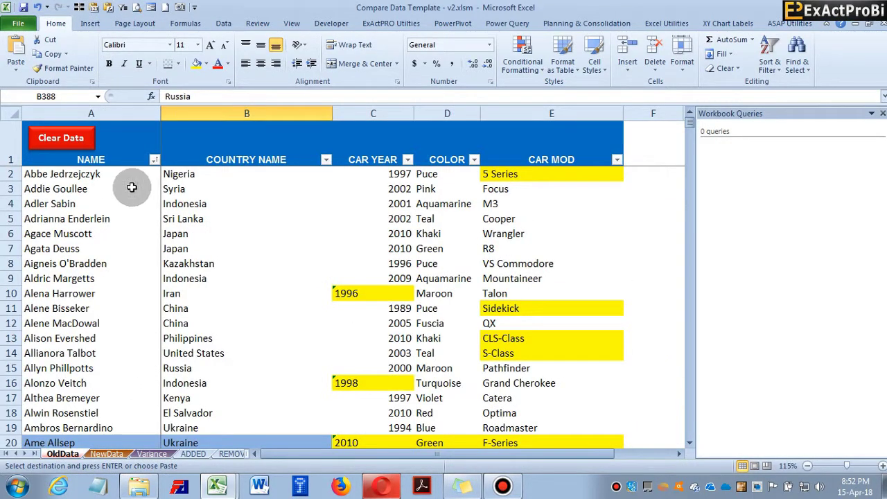
left_click(121, 162)
key("ctrl+alt+v")
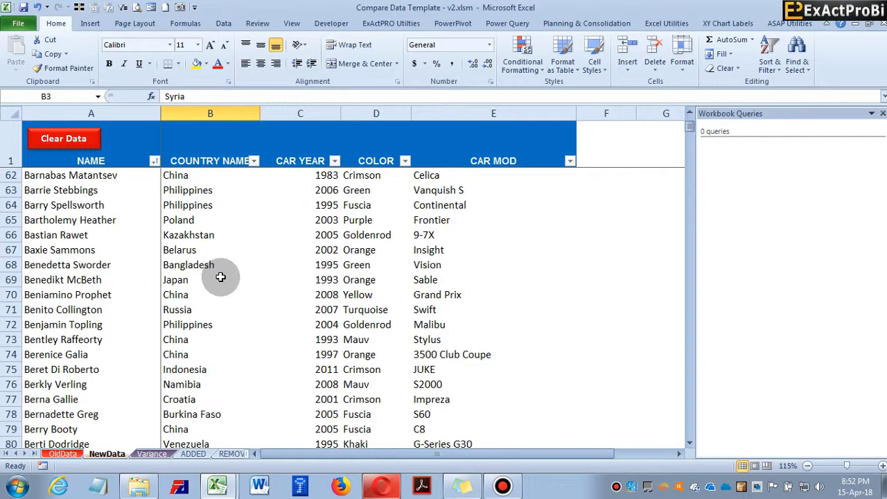
Check the template's OldData and NewData sheets and clear the previous comparison results from the Variance sheet
left_click(108, 454)
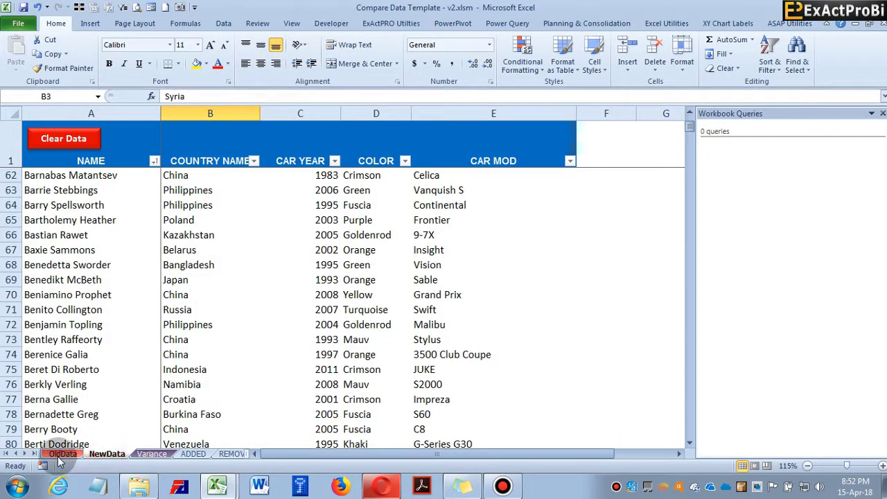
left_click(62, 454)
left_click(108, 454)
left_click(151, 456)
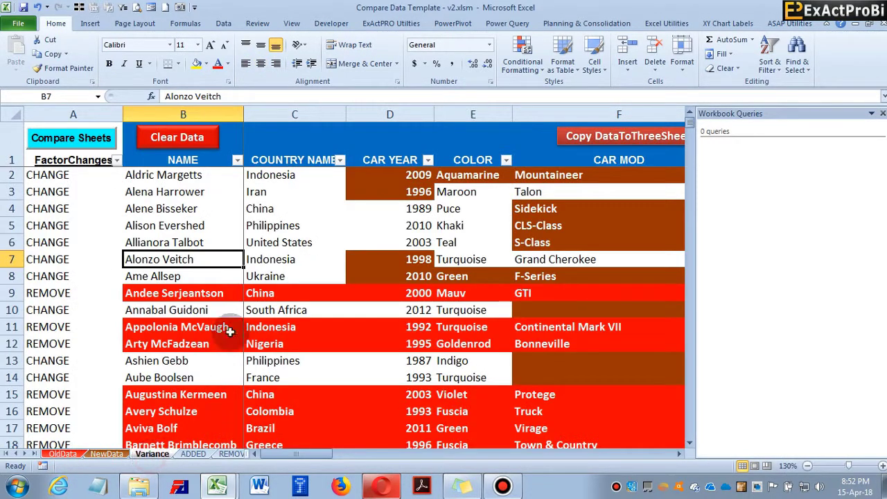
left_click(175, 139)
left_click(517, 287)
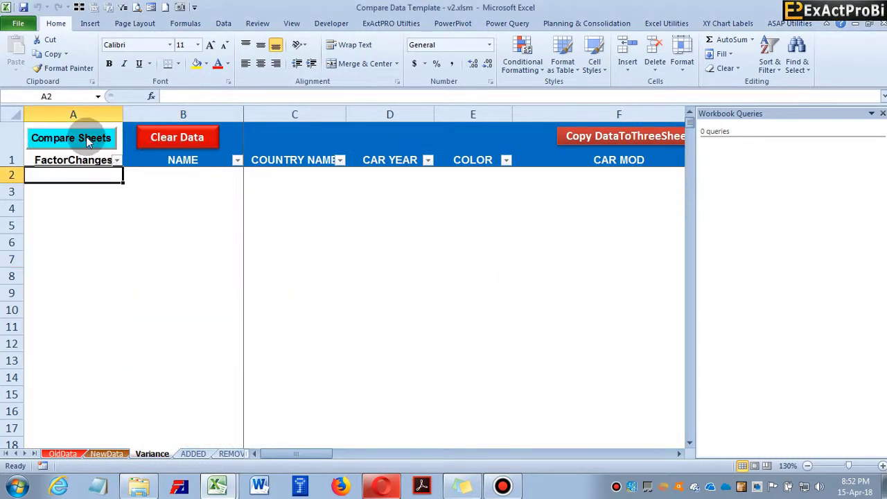
Run the sheet comparison again on the cleaned data and look through the rows listed in Variance
left_click(63, 137)
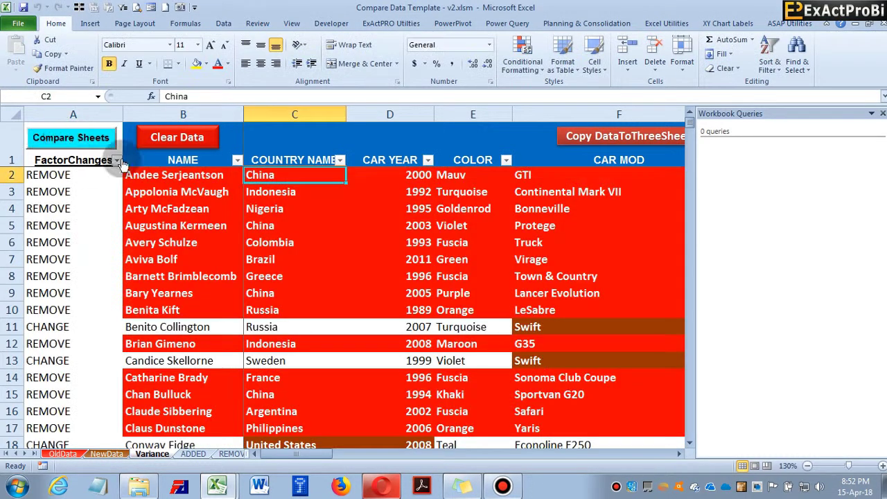
scroll(293, 332, "down", 17)
scroll(294, 333, "down", 8)
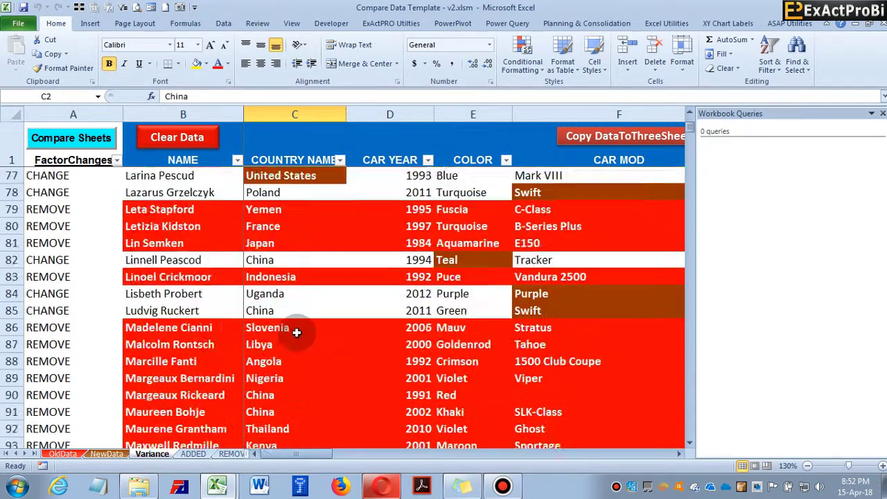
Close the Workbook Queries pane and look through the removed and changed rows at the start of Variance
scroll(293, 329, "up", 20)
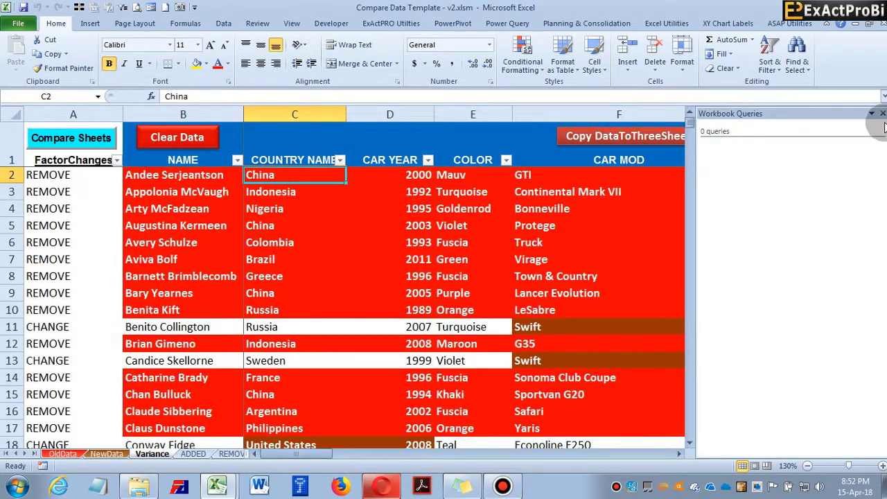
left_click(882, 113)
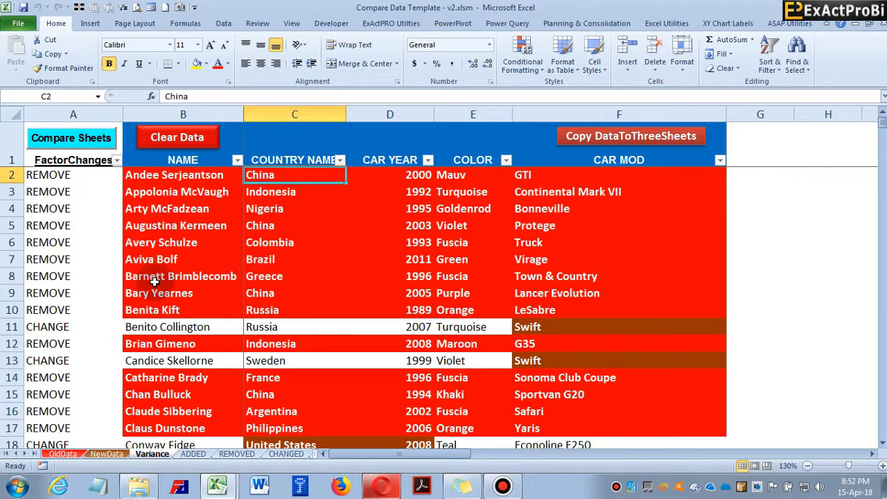
scroll(317, 309, "down", 10)
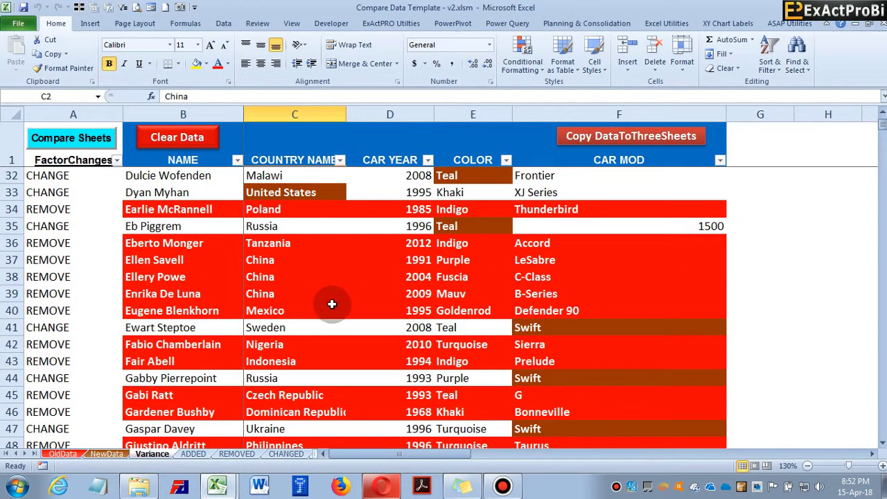
scroll(315, 310, "up", 10)
Examine the highlighted CAR MOD changes in F11 and F13 of Variance, and inspect the further rows at 115% zoom
left_click(530, 326)
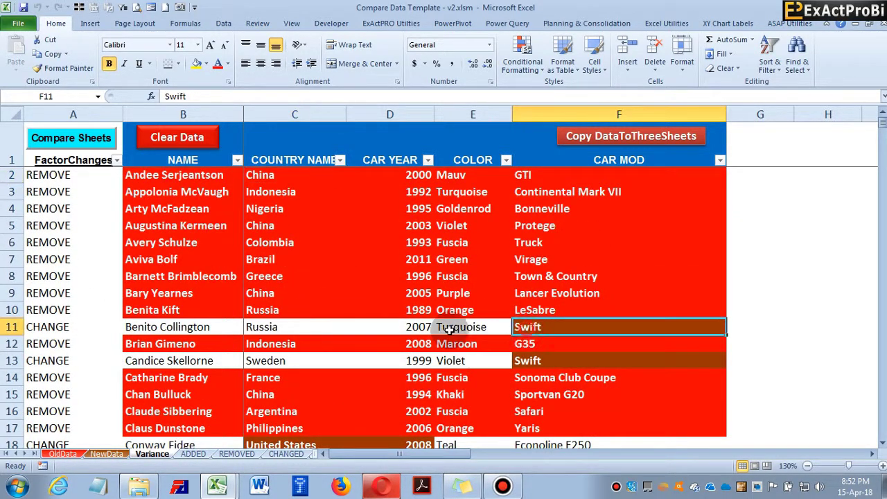
scroll(407, 317, "down", 6)
scroll(386, 324, "up", 5)
left_click(548, 312)
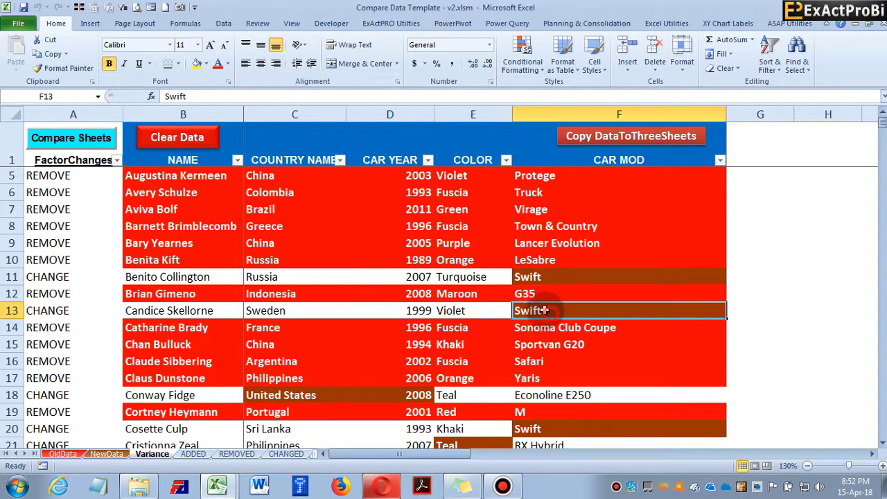
left_click(541, 277)
scroll(451, 318, "down", 20)
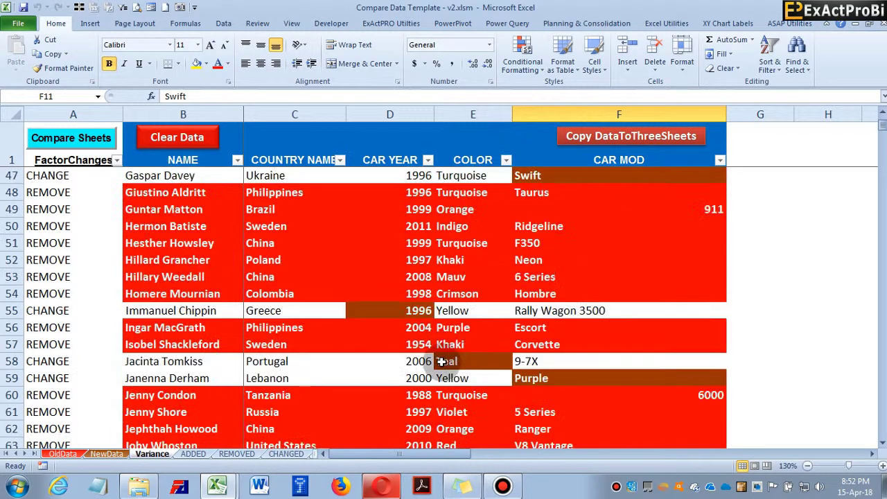
scroll(268, 278, "down", 1, "ctrl")
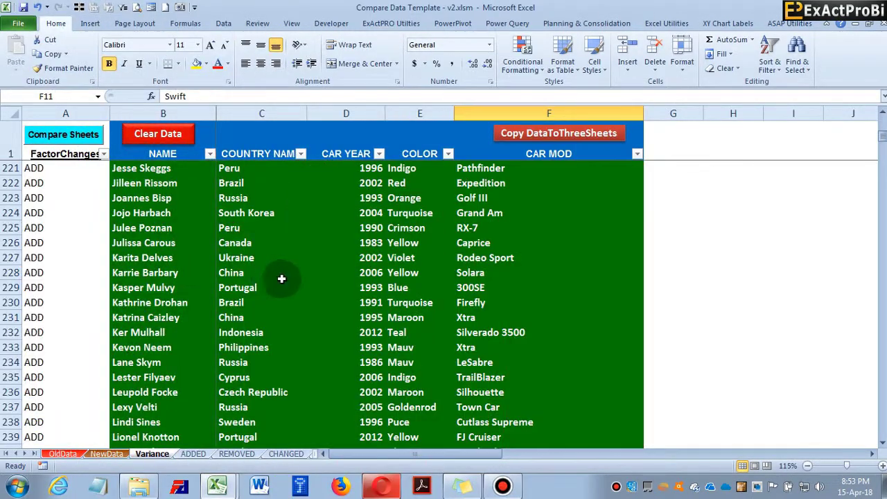
Check the OldData and NewData sheets, and return to Variance to examine its ADD, REMOVE and CHANGE rows
left_click(62, 454)
left_click(107, 454)
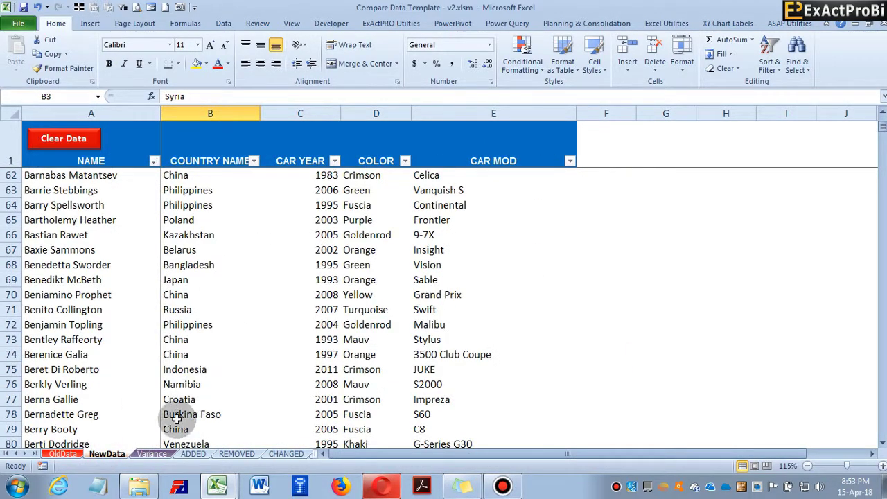
left_click(152, 454)
scroll(68, 253, "up", 20)
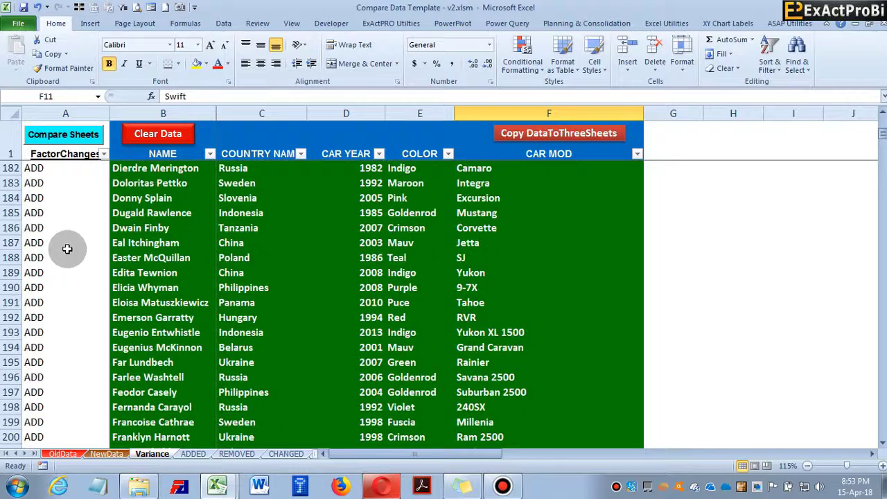
scroll(290, 274, "up", 6)
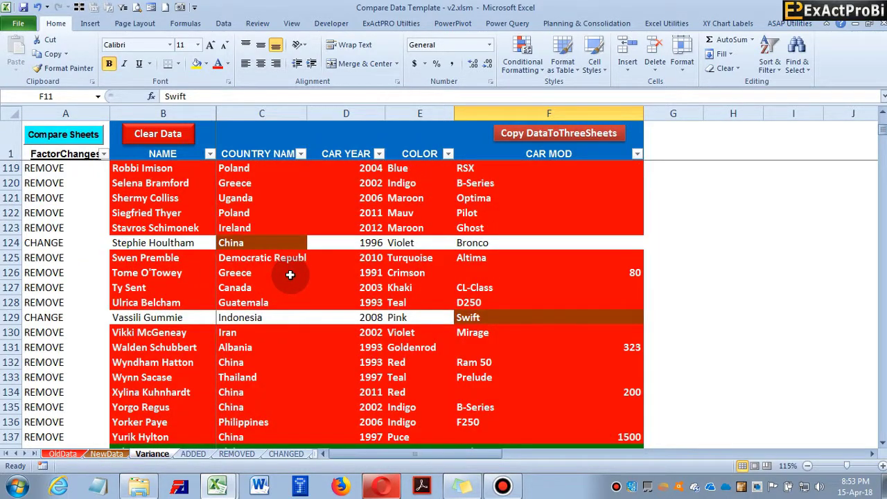
Compare NewData with OldData, look through the OldData records from the first row, and go back to Variance
left_click(64, 455)
left_click(101, 455)
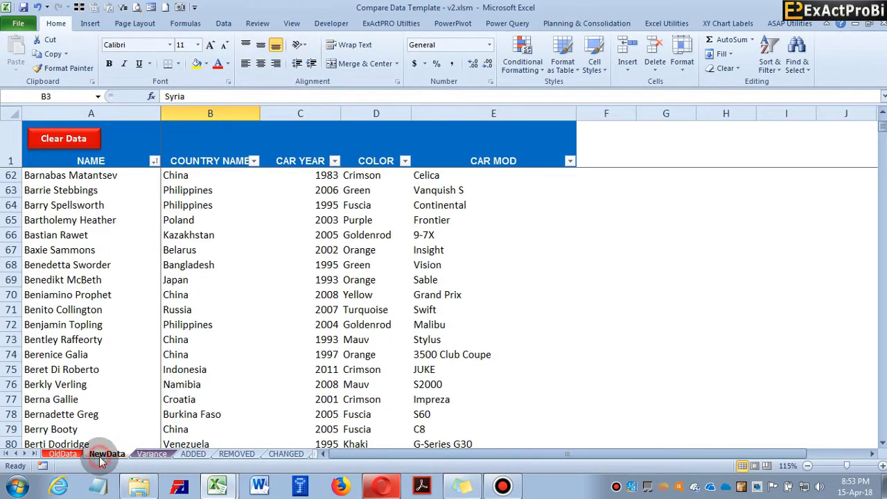
left_click(64, 454)
left_click(181, 264)
scroll(173, 235, "up", 20)
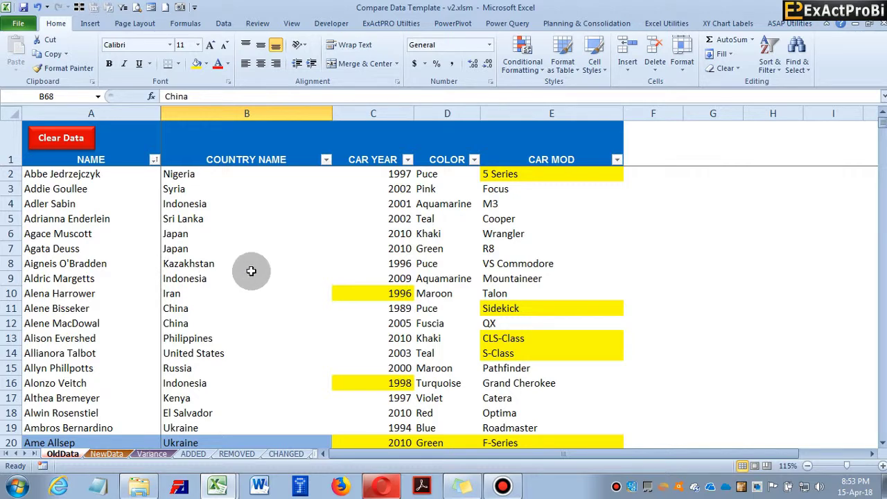
scroll(229, 277, "down", 9)
left_click(162, 454)
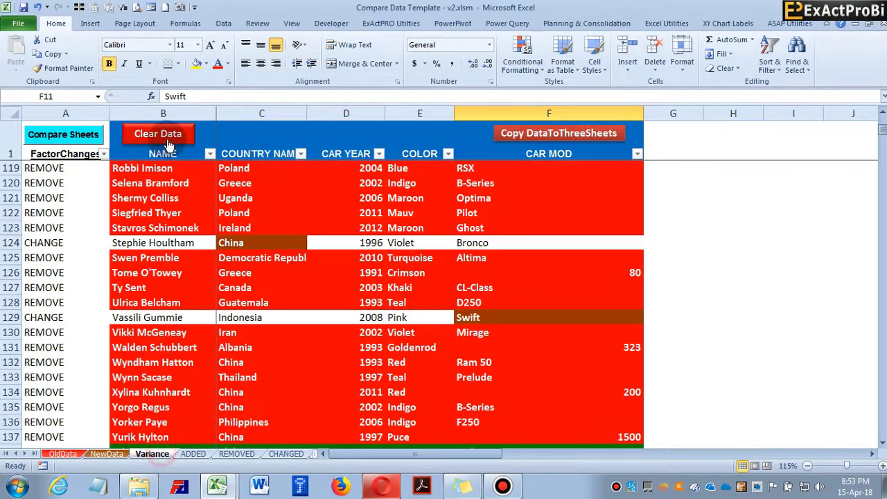